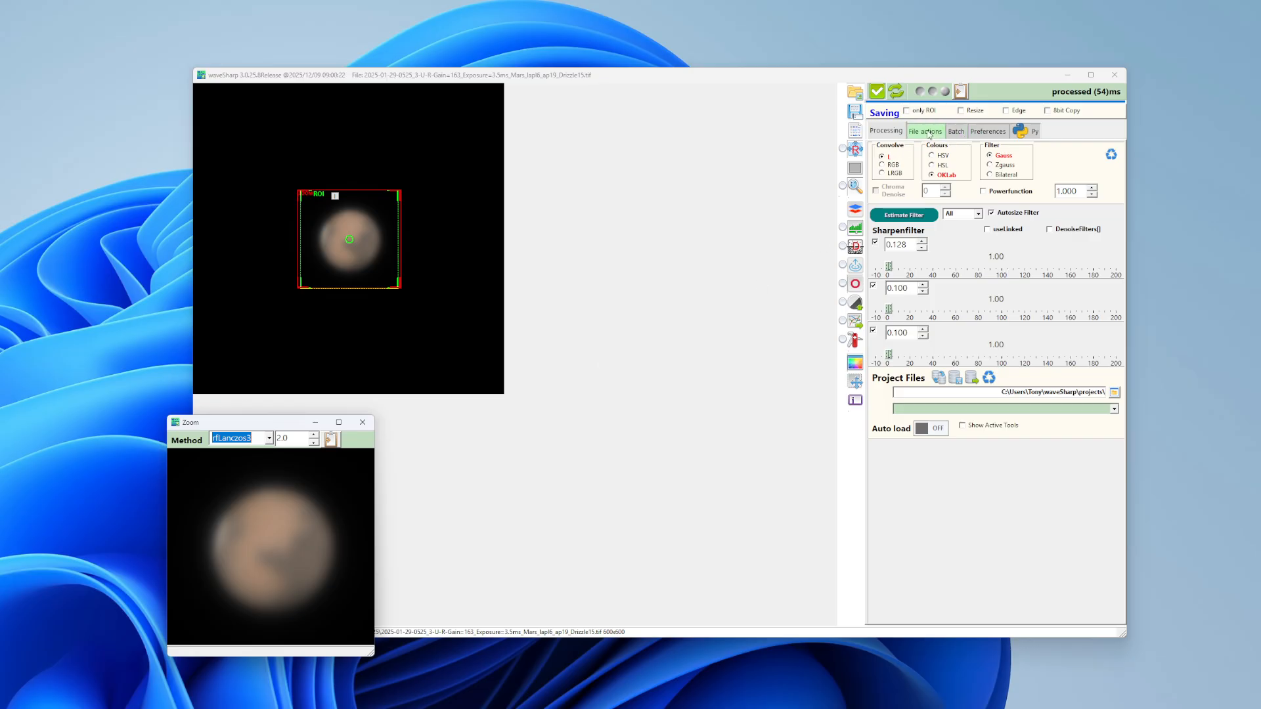
Try a pre-processing image rotation of 30 degrees, and set the rotation to 50 degrees
{"action": "left_click", "coordinate": [927, 134]}
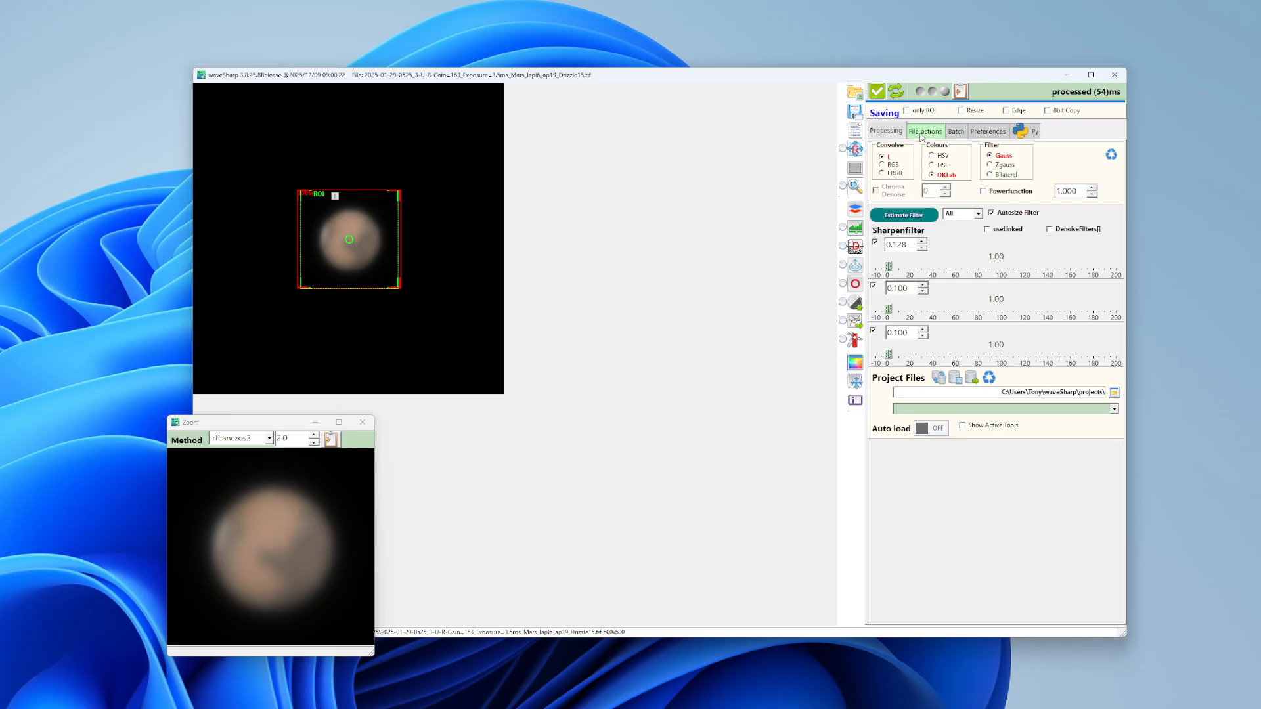
{"action": "left_click", "coordinate": [922, 135]}
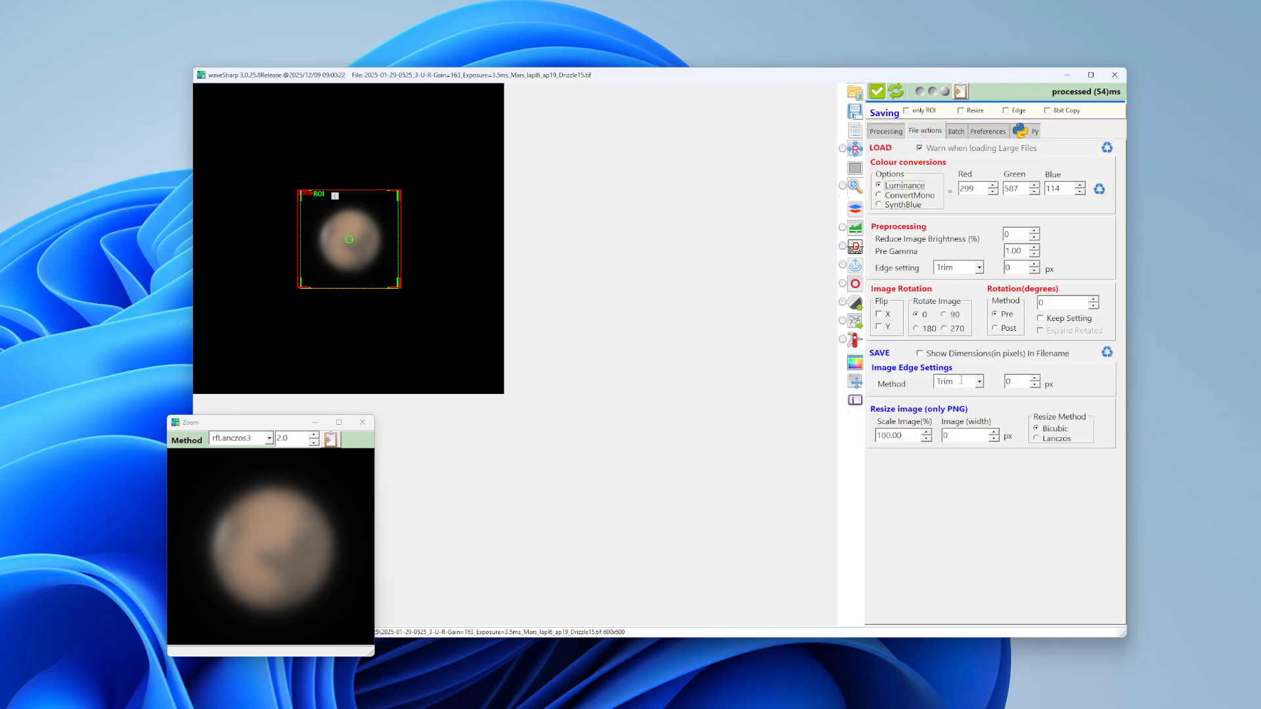
{"action": "double_click", "coordinate": [1052, 301]}
{"action": "left_click", "coordinate": [1052, 300]}
{"action": "double_click", "coordinate": [1050, 301]}
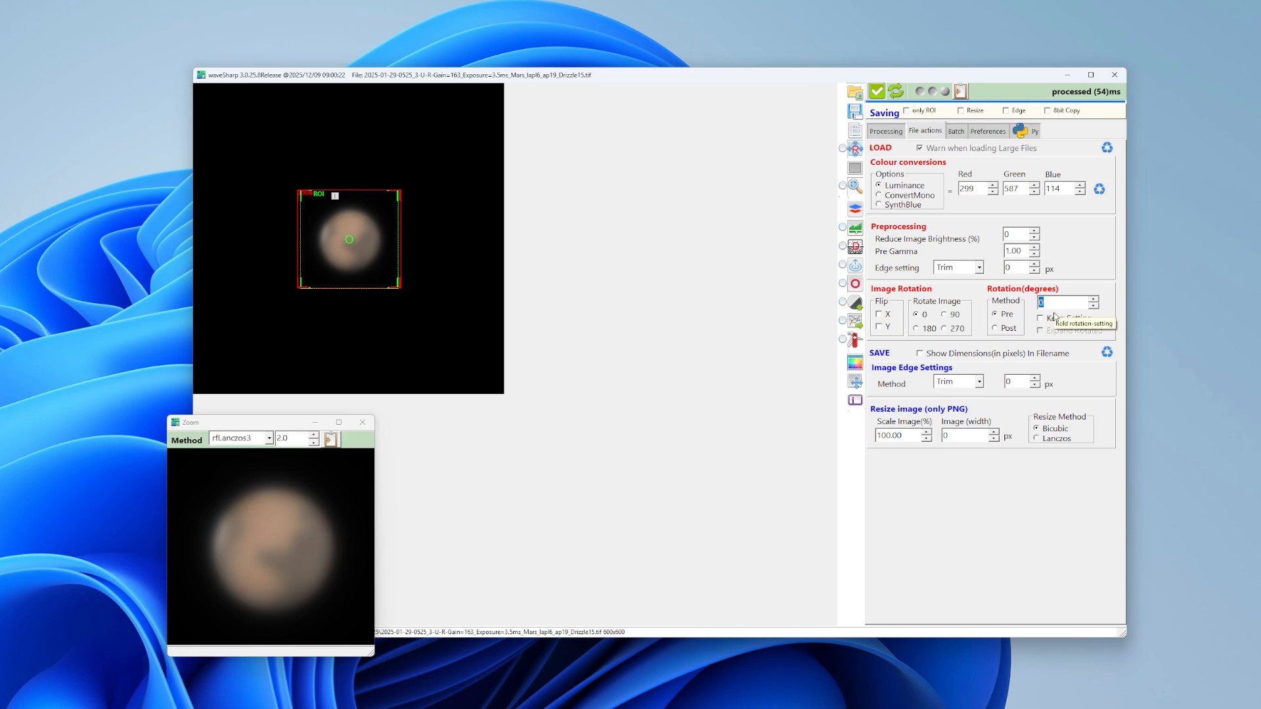
{"action": "type", "text": "30"}
{"action": "key", "text": "Tab"}
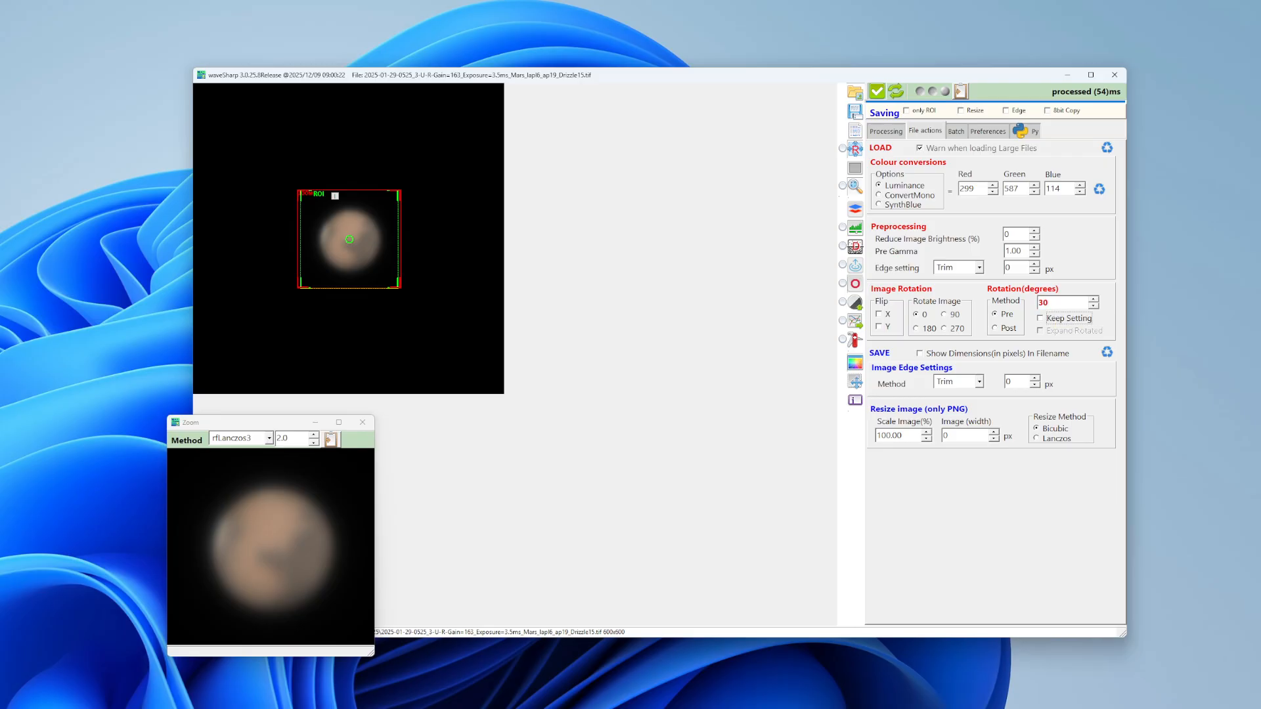
{"action": "left_click", "coordinate": [1063, 301]}
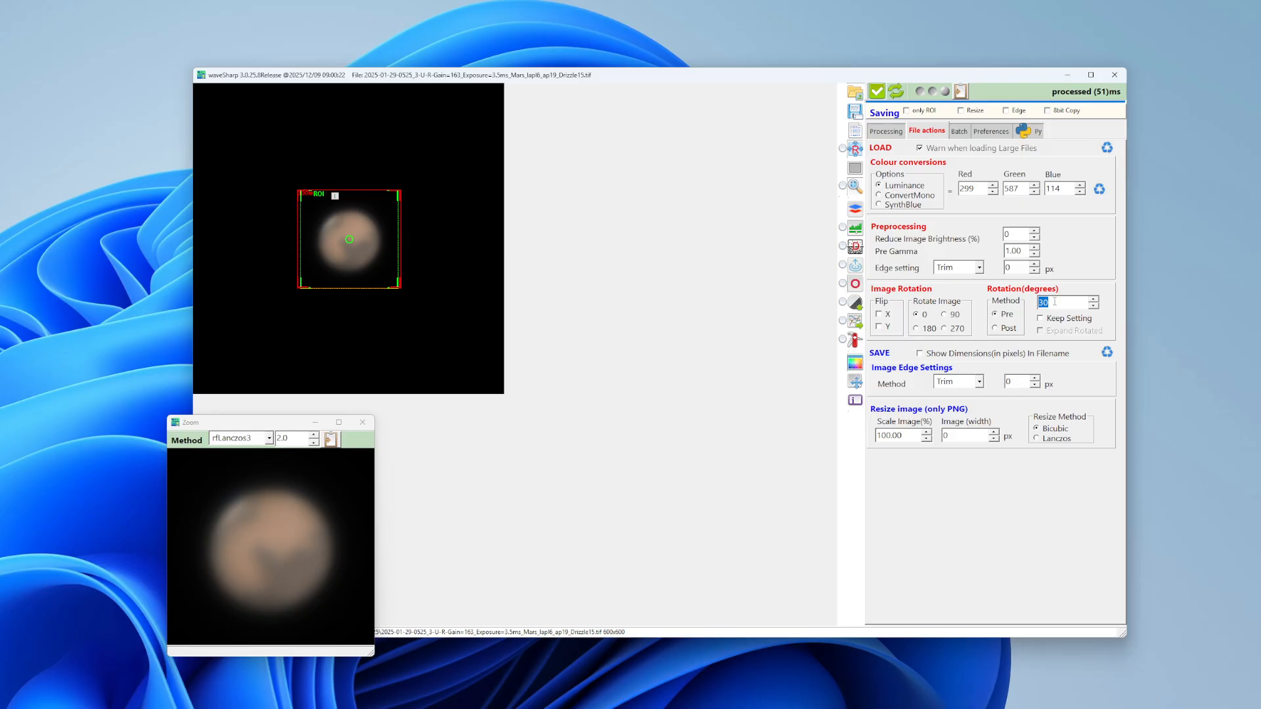
{"action": "type", "text": "50"}
{"action": "key", "text": "Return"}
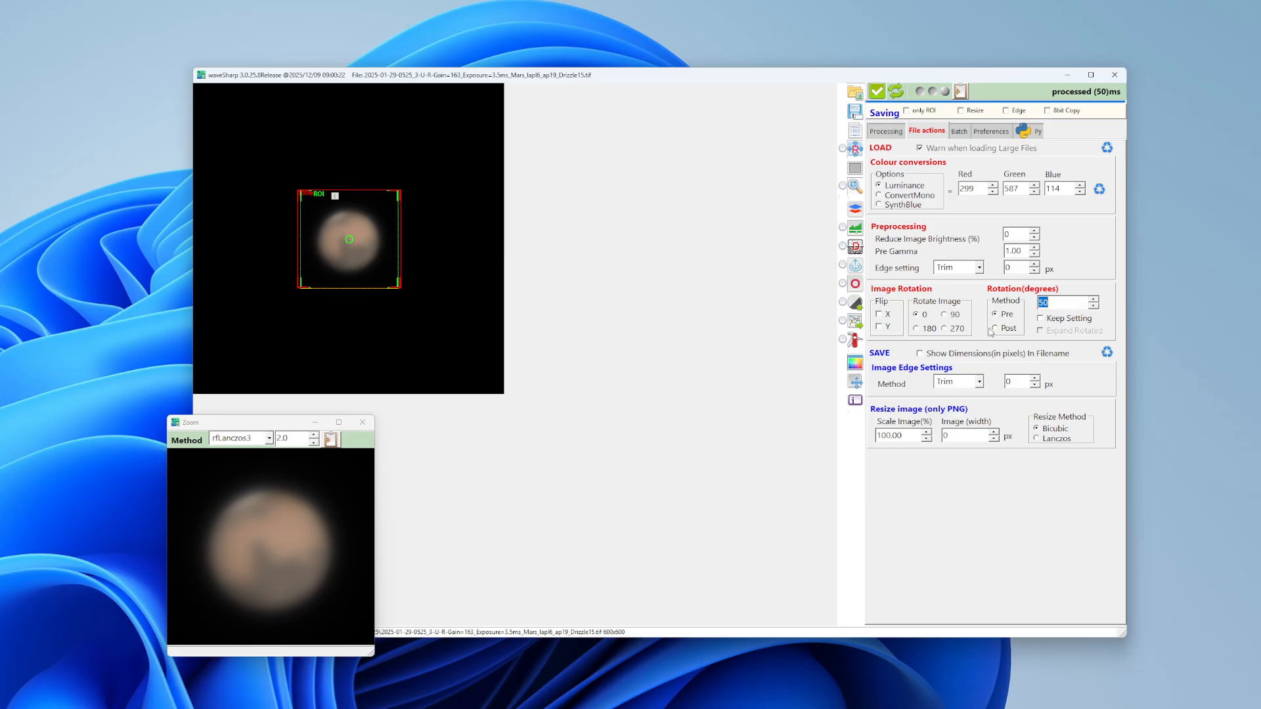
Configure the processing to convolve in LRGB with chroma denoise enabled and the Zgauss filter
{"action": "left_click", "coordinate": [884, 133]}
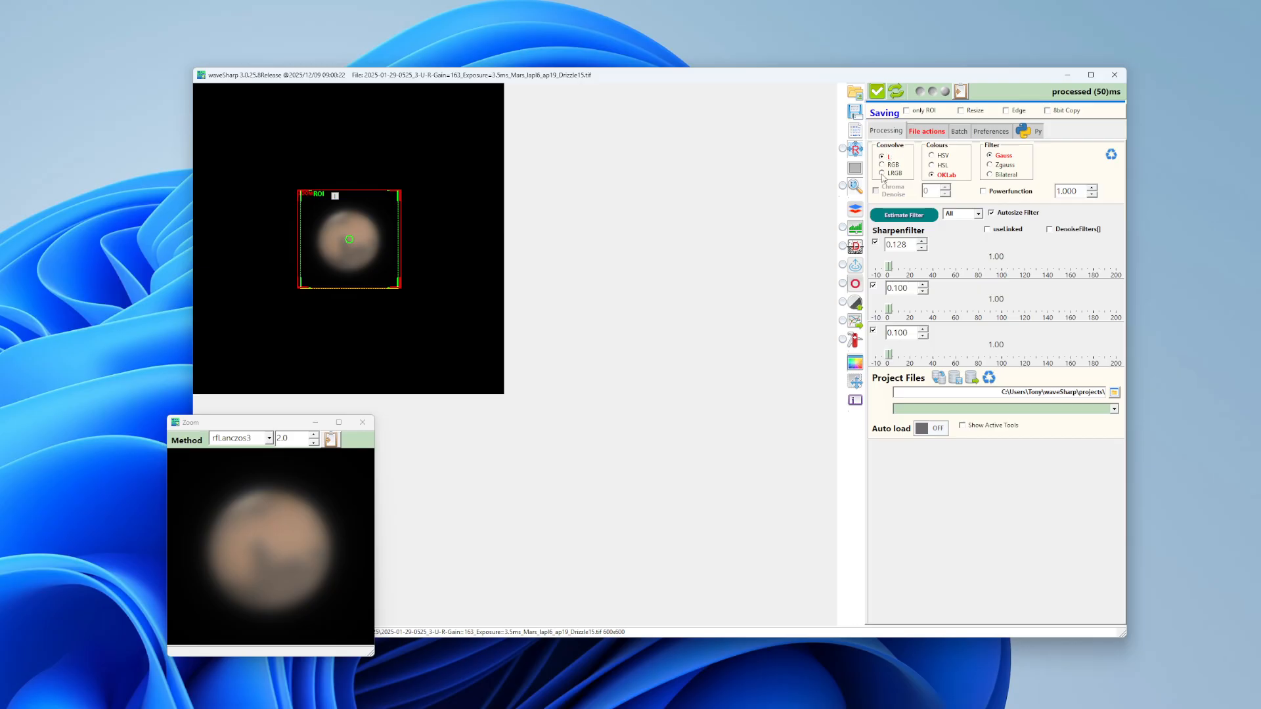
{"action": "left_click", "coordinate": [882, 174]}
{"action": "left_click", "coordinate": [877, 195]}
{"action": "left_click", "coordinate": [990, 166]}
Set the sharpening amounts to 200 for layer 1, about 100 for layer 2 and about 50 for layer 3
{"action": "left_click_drag", "start_coordinate": [888, 267], "coordinate": [1127, 272]}
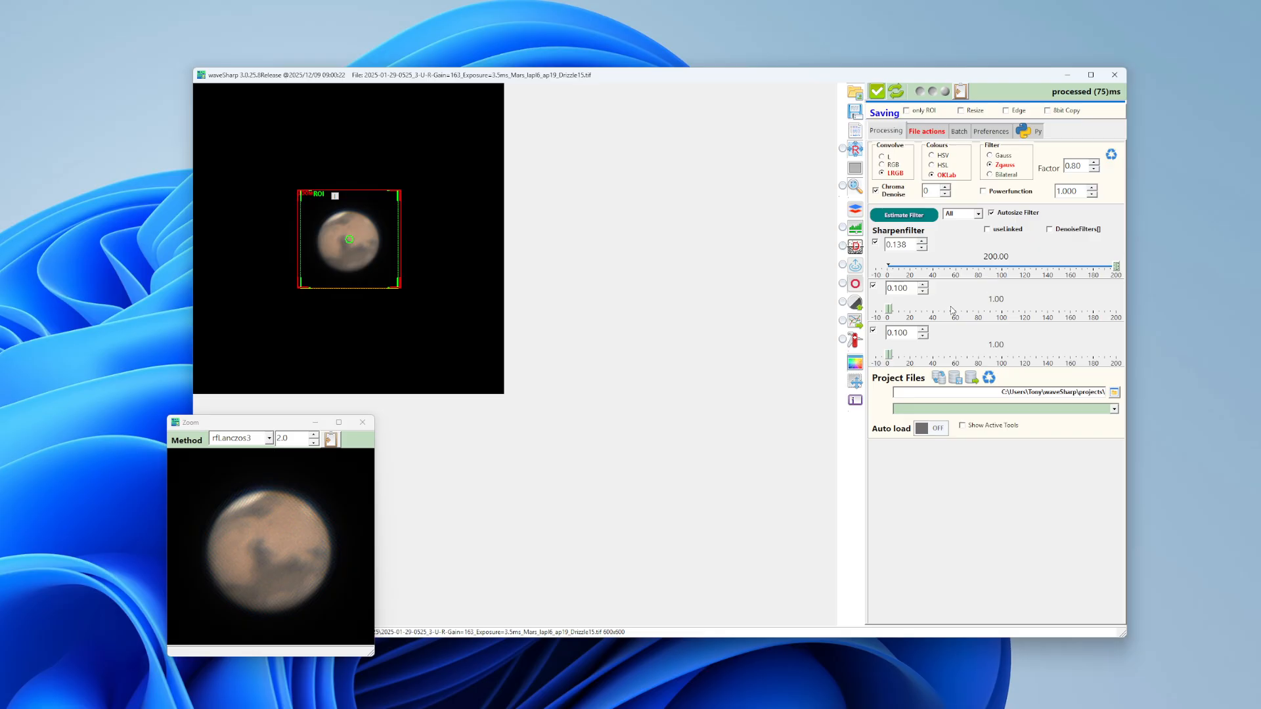
{"action": "left_click_drag", "start_coordinate": [889, 310], "coordinate": [1003, 313]}
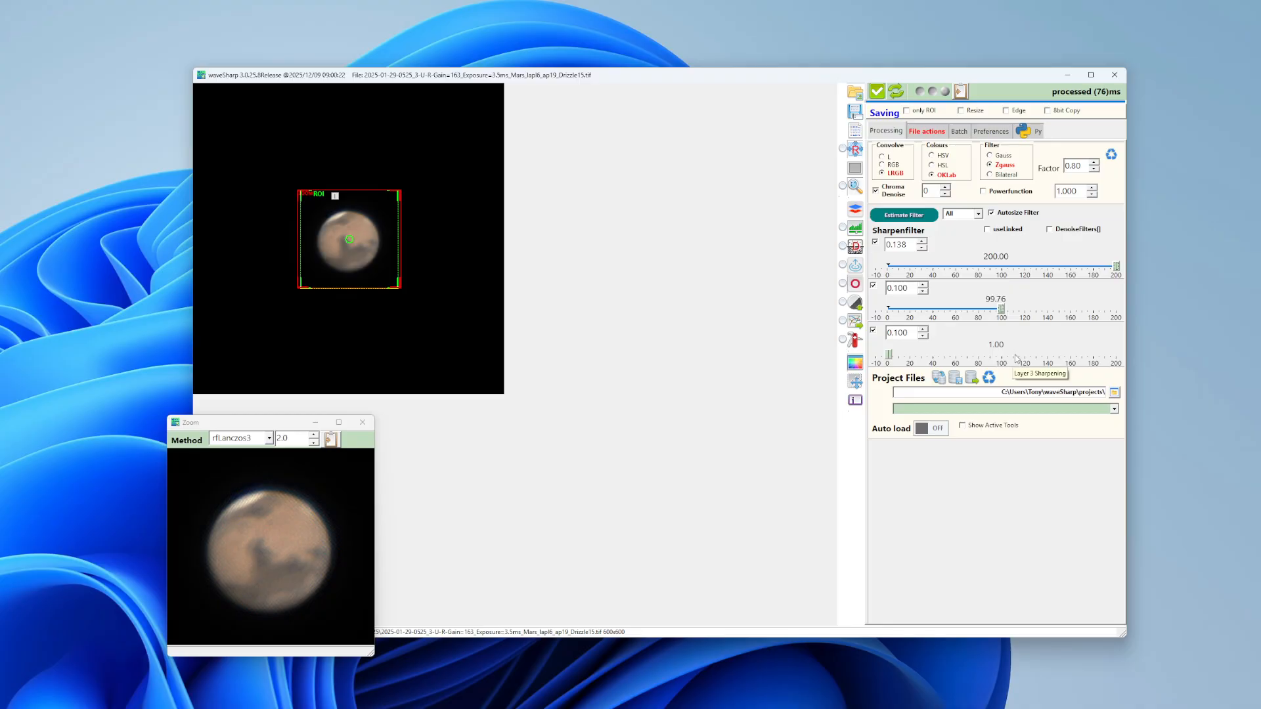
{"action": "left_click_drag", "start_coordinate": [889, 355], "coordinate": [945, 358]}
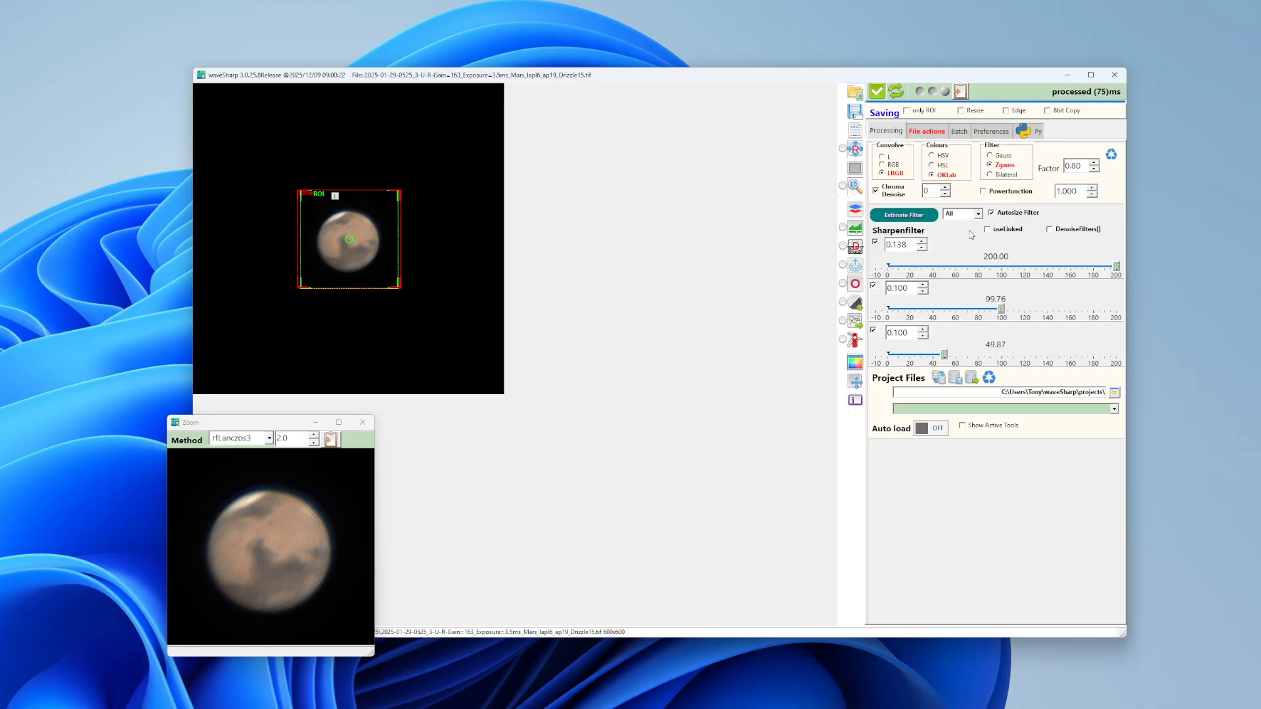
Estimate the sharpening filter for all layers and set the chroma denoise to 4
{"action": "left_click", "coordinate": [904, 216]}
{"action": "scroll", "coordinate": [931, 191], "scroll_direction": "up", "scroll_amount": 1}
{"action": "scroll", "coordinate": [930, 191], "scroll_direction": "up", "scroll_amount": 1}
{"action": "left_click", "coordinate": [876, 192]}
Compare the effect of the Zgauss factor by lowering it to 0.00 and raising it stepwise back to 0.80
{"action": "left_click", "coordinate": [1082, 166]}
{"action": "key", "text": "Down"}
{"action": "key", "text": "Down"}
{"action": "key", "text": "Down"}
{"action": "key", "text": "Down"}
{"action": "key", "text": "Down"}
{"action": "key", "text": "Down"}
{"action": "key", "text": "Down"}
{"action": "key", "text": "Down"}
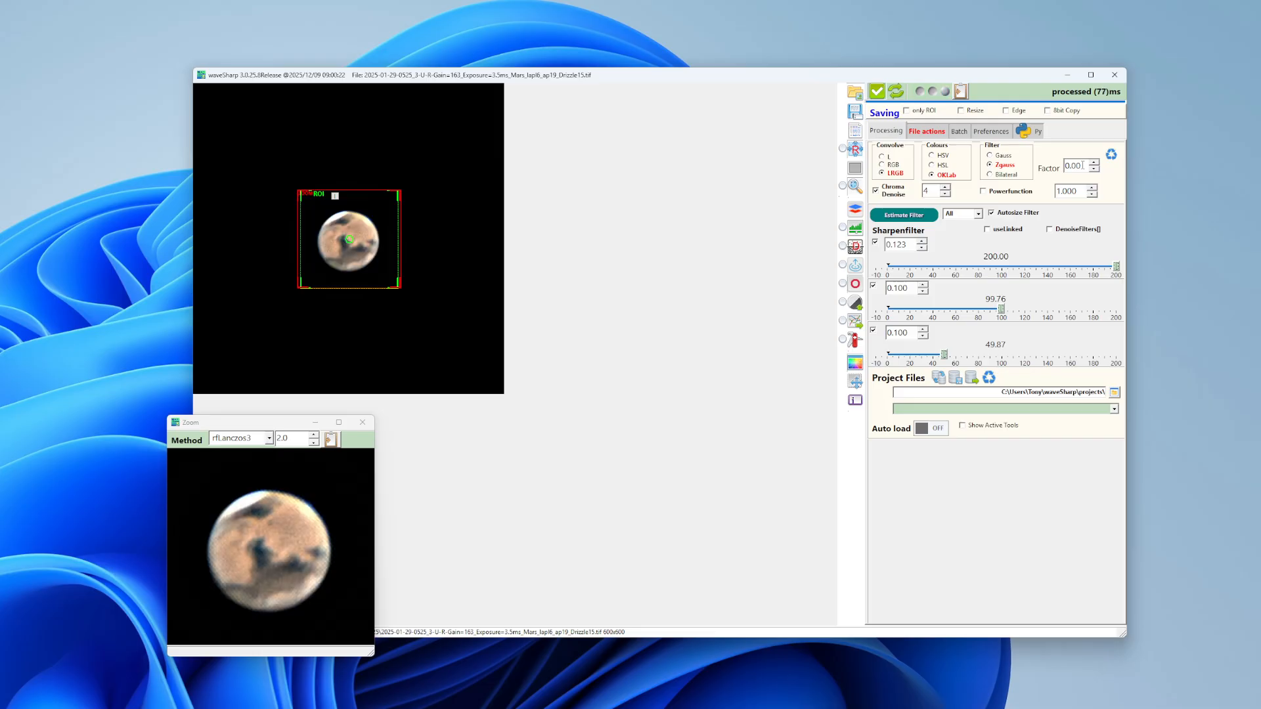
{"action": "key", "text": "Up"}
{"action": "key", "text": "Up"}
{"action": "key", "text": "Up"}
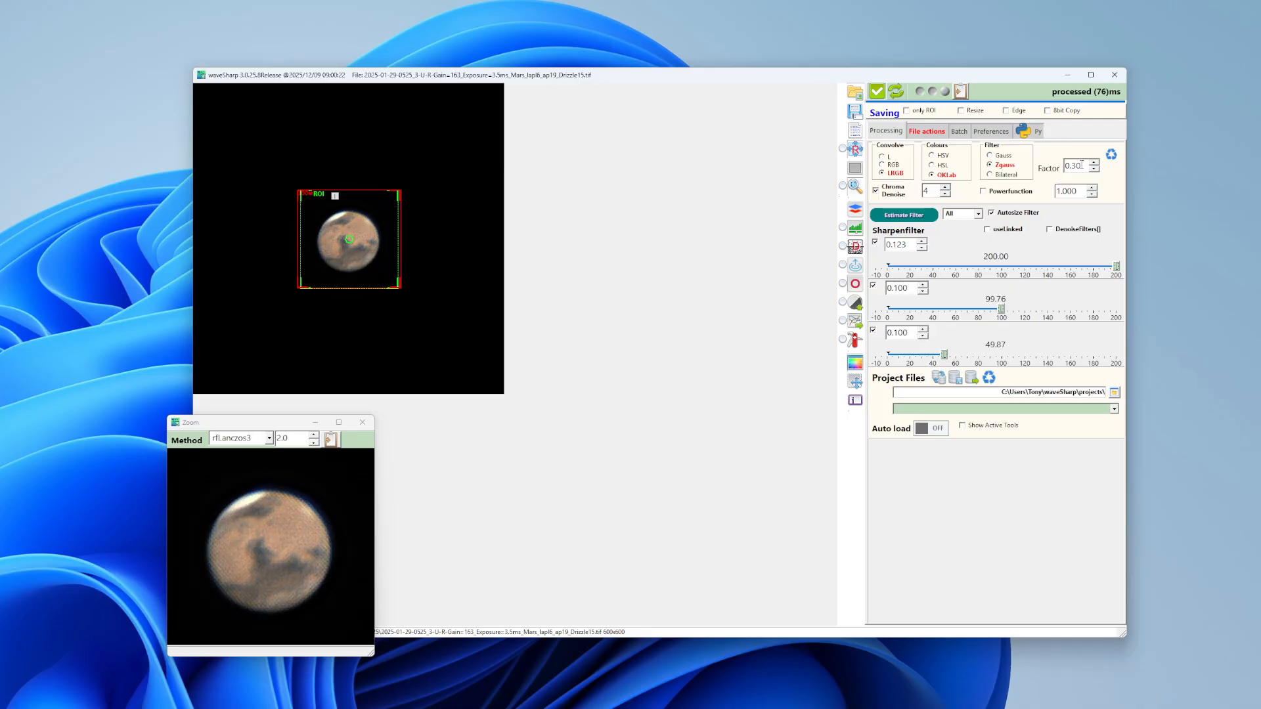
{"action": "key", "text": "Up"}
{"action": "key", "text": "Up"}
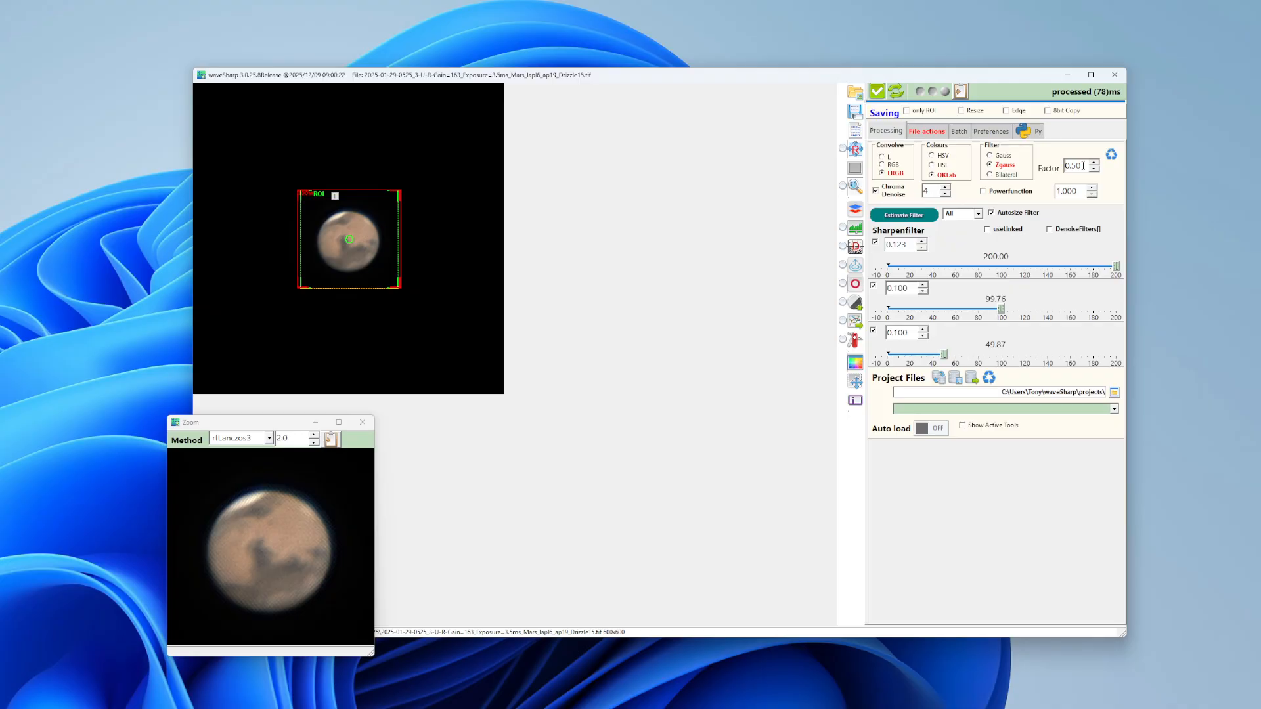
{"action": "key", "text": "Up"}
{"action": "key", "text": "Up"}
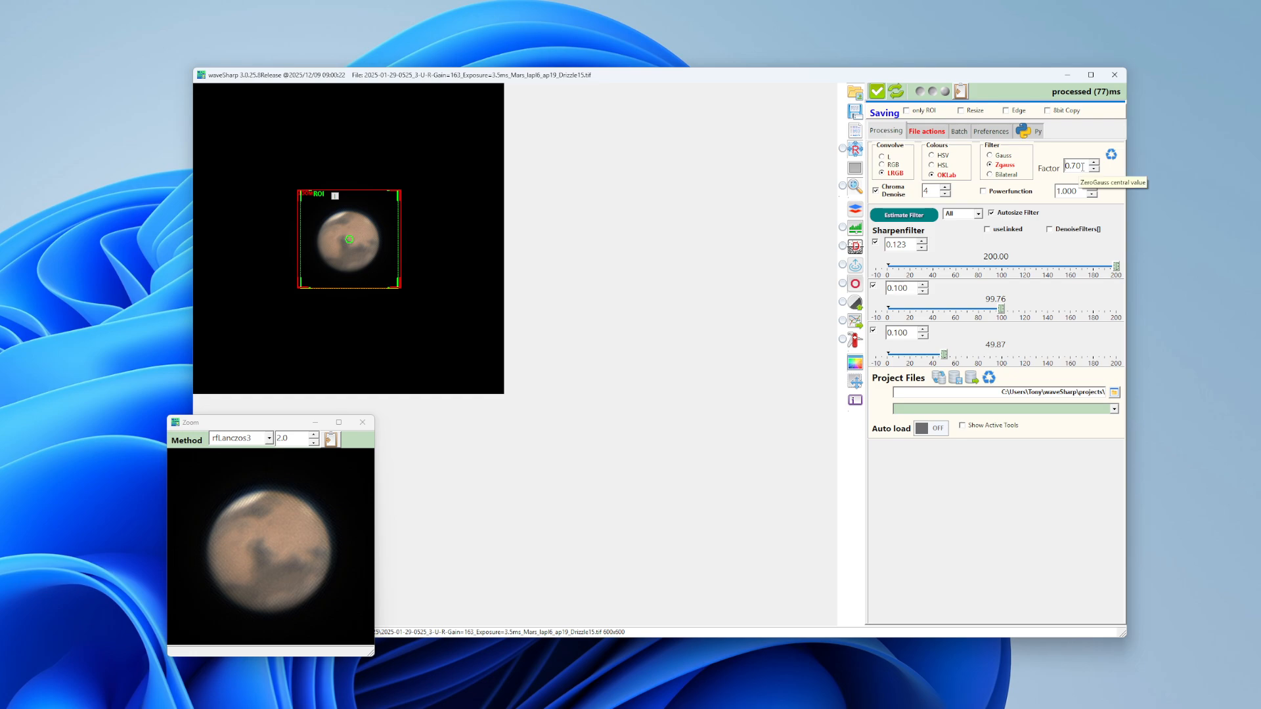
{"action": "key", "text": "Up"}
Balance the image colours in the histogram with automatic recalculation, using ROI as the base and an automatic threshold
{"action": "left_click", "coordinate": [855, 229]}
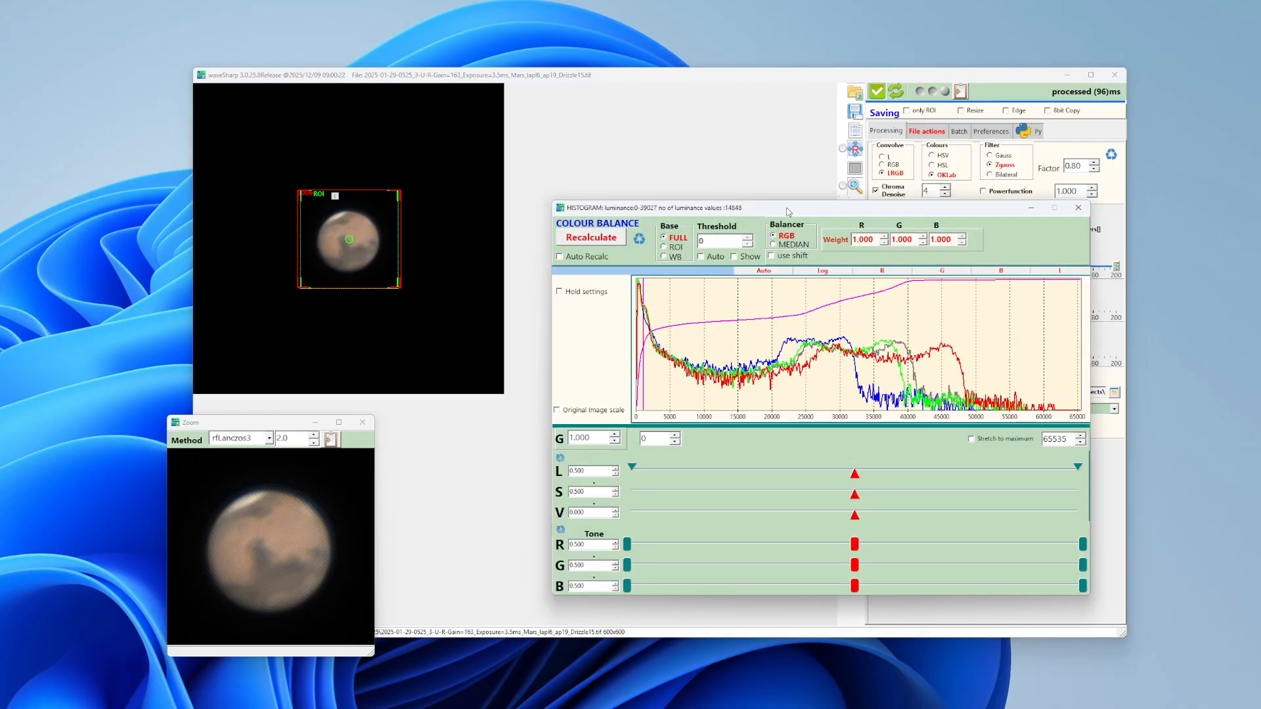
{"action": "left_click_drag", "start_coordinate": [788, 211], "coordinate": [776, 213]}
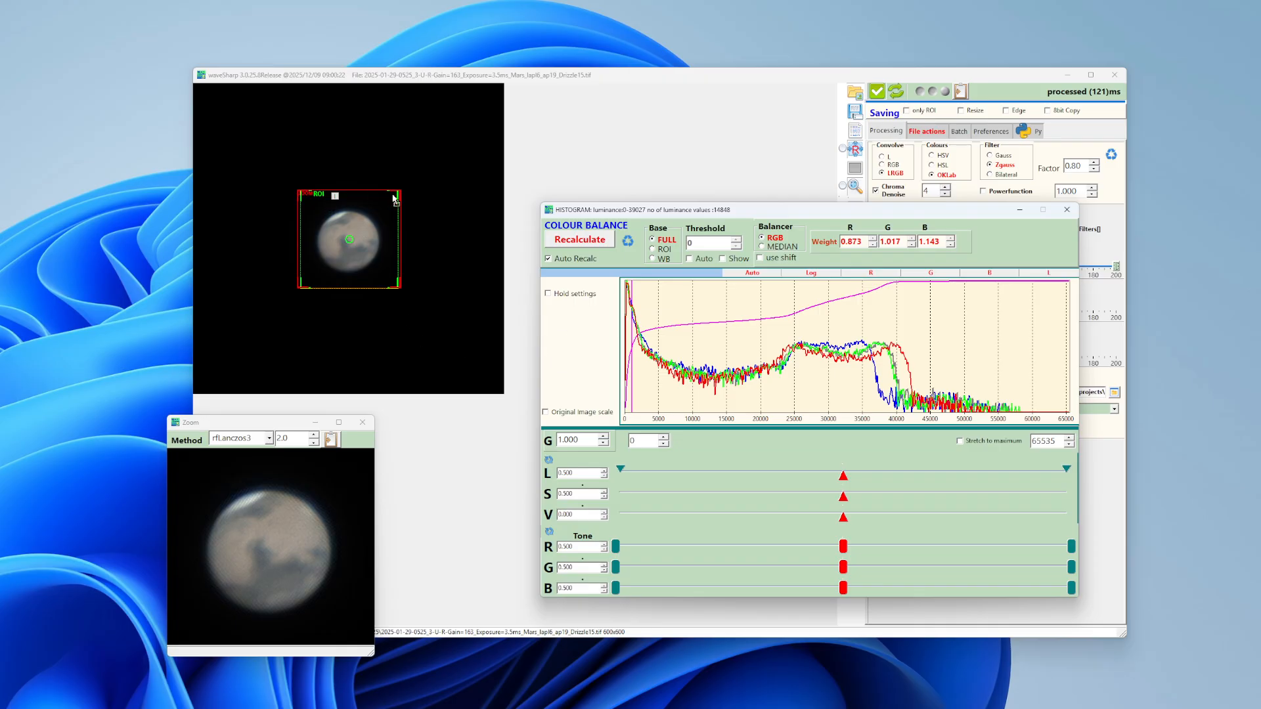
{"action": "left_click", "coordinate": [652, 250]}
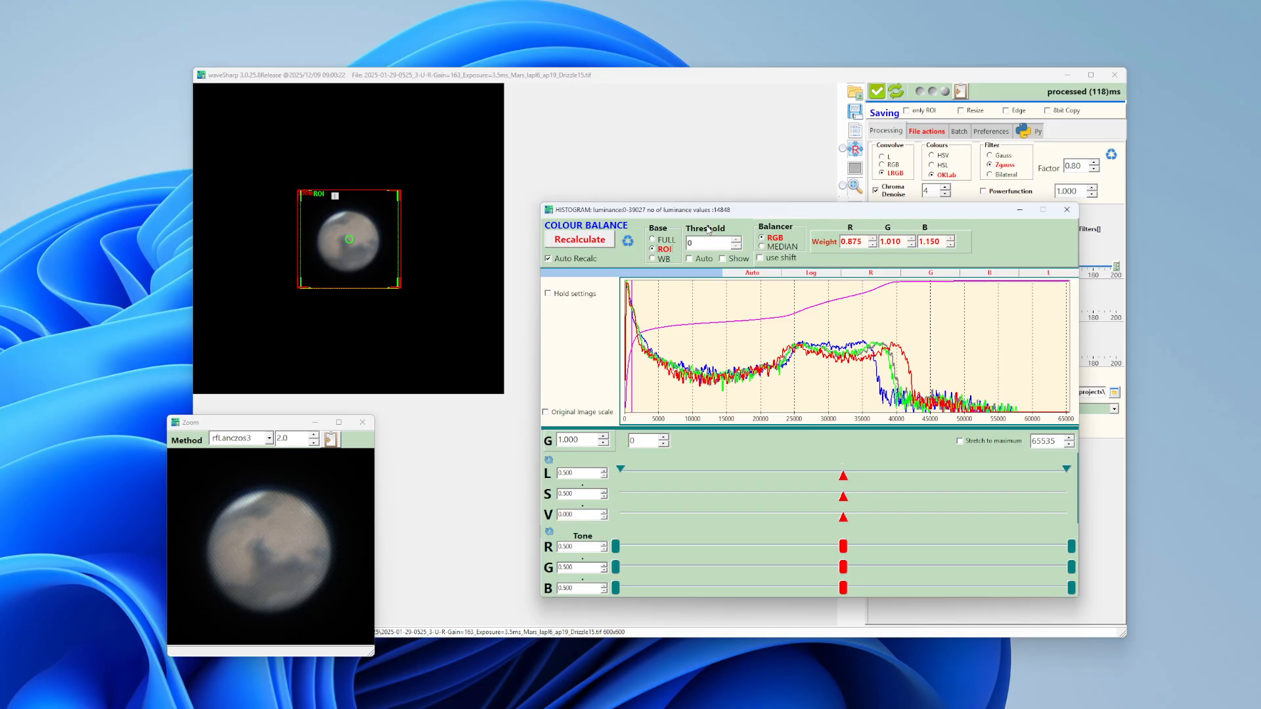
{"action": "left_click", "coordinate": [690, 259]}
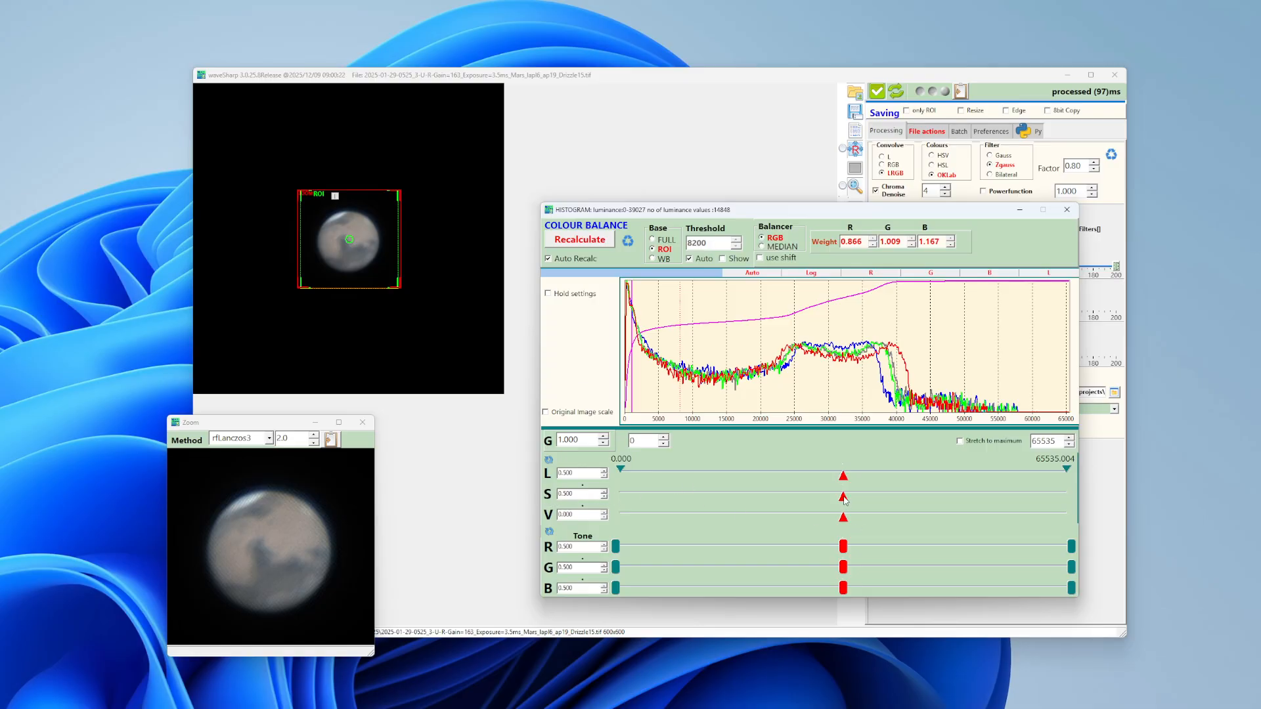
Set the saturation to about 0.59 and the vibrance to about 0.19, and put the histogram window away
{"action": "left_click_drag", "start_coordinate": [844, 499], "coordinate": [924, 499]}
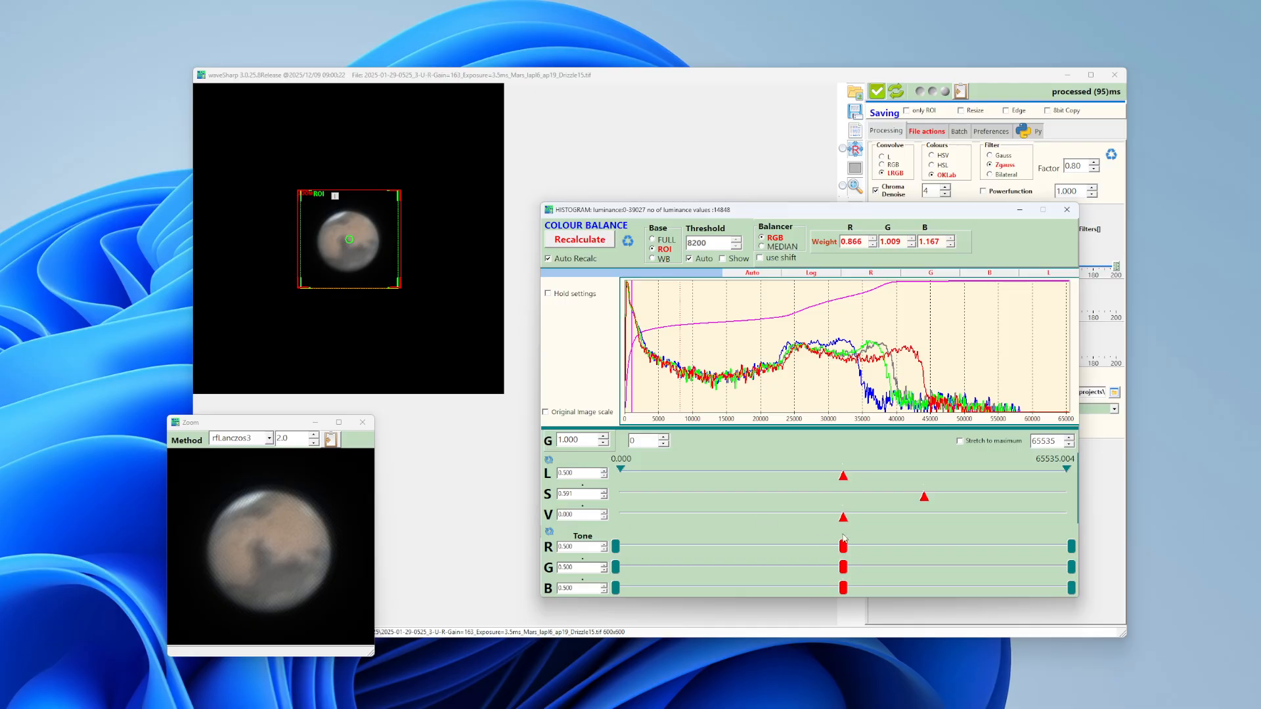
{"action": "left_click_drag", "start_coordinate": [844, 520], "coordinate": [1065, 521]}
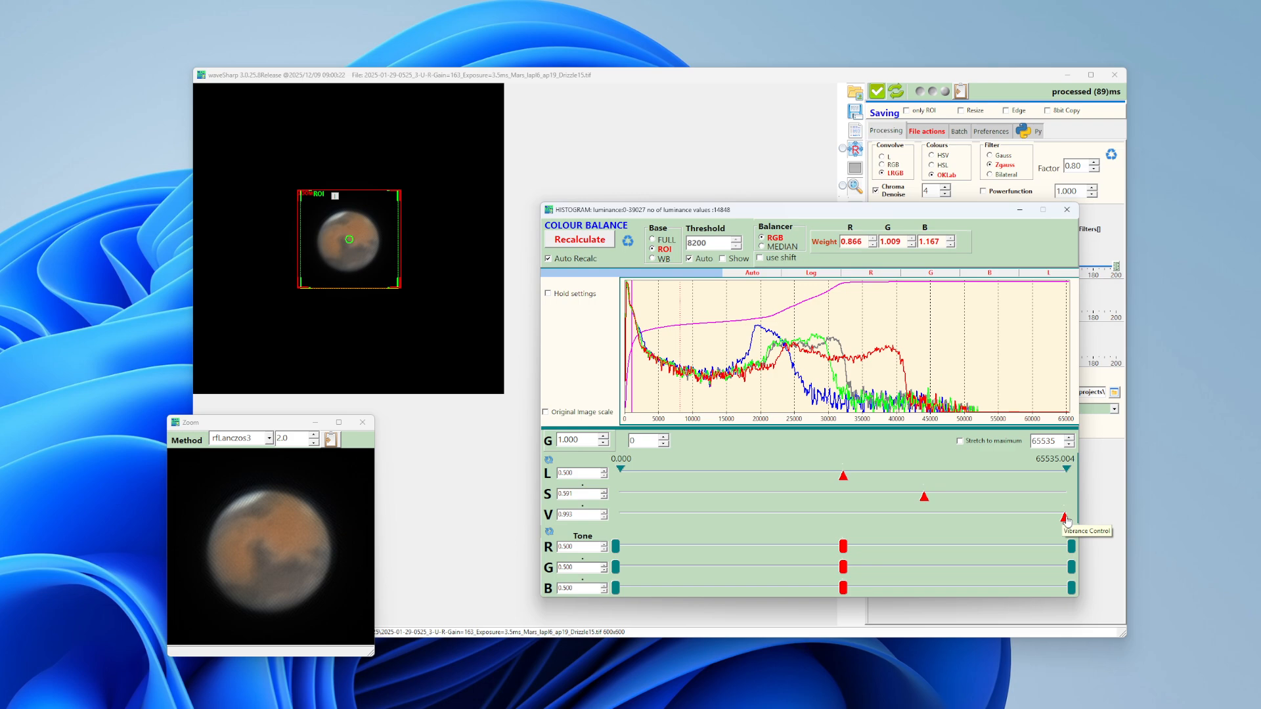
{"action": "left_click_drag", "start_coordinate": [1066, 520], "coordinate": [886, 521]}
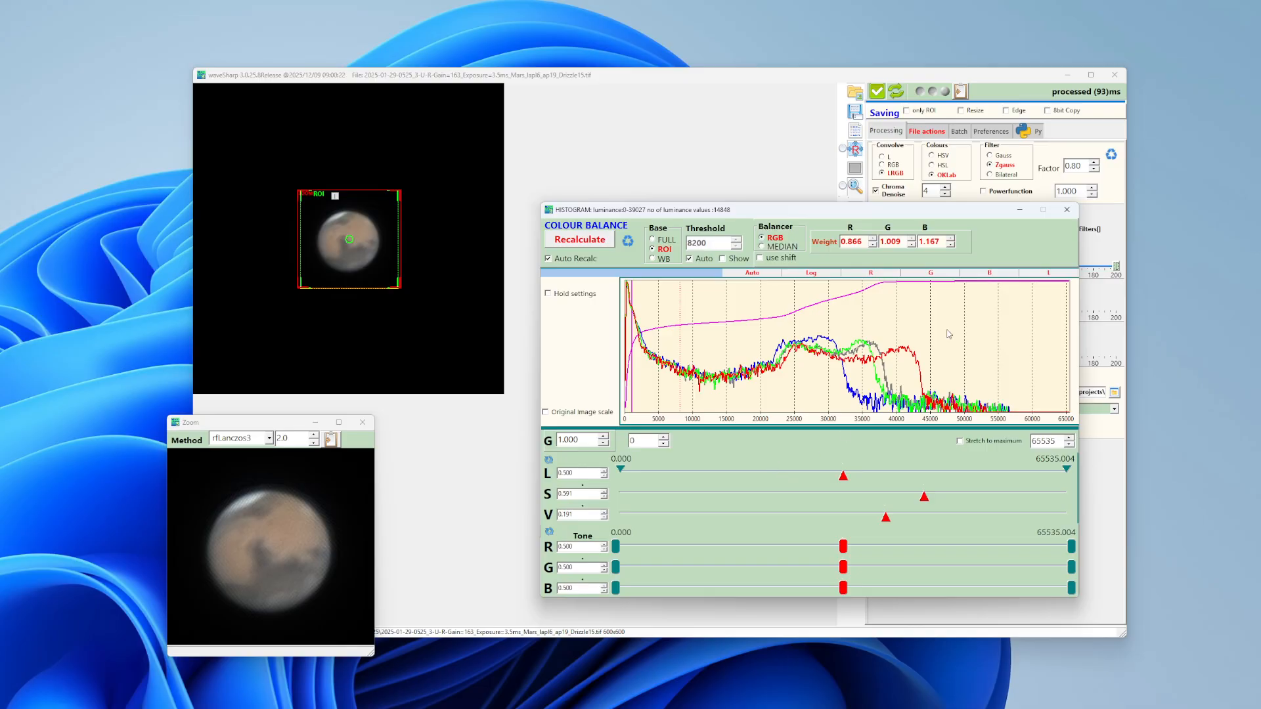
{"action": "left_click", "coordinate": [1019, 213]}
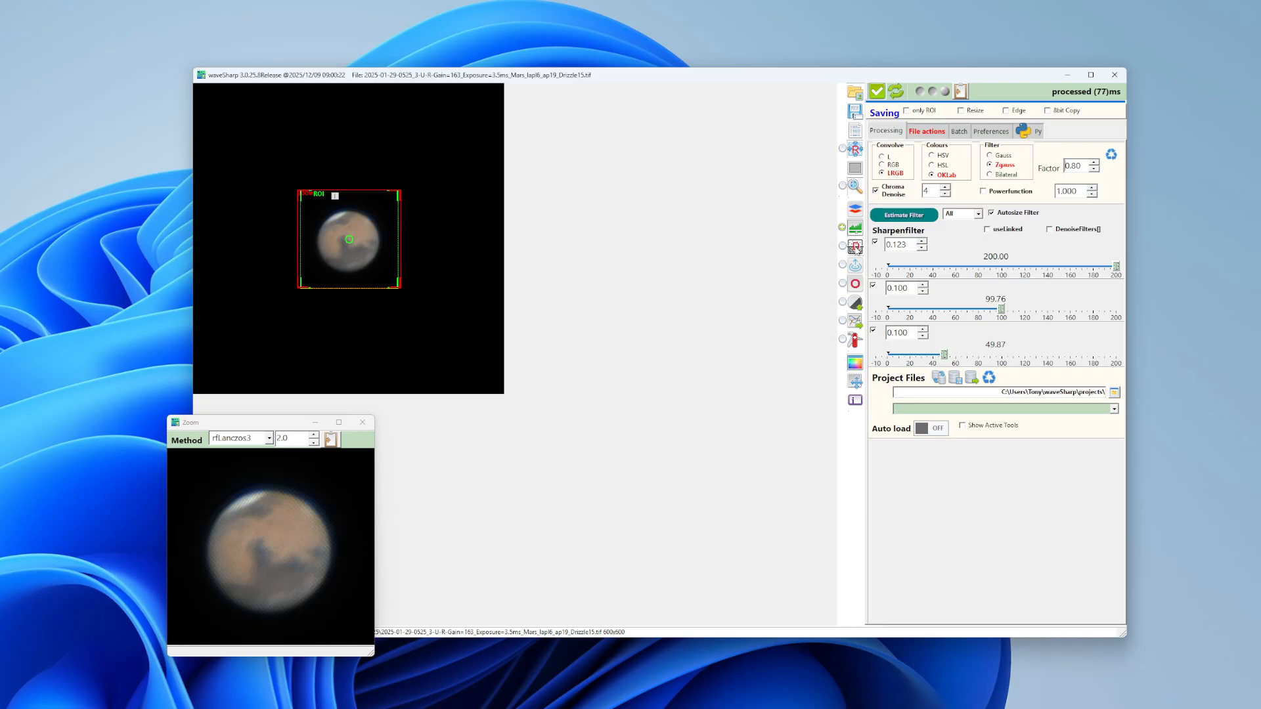
Activate Python denoising for POST-All Layers with the upper filter limit at about 0.69
{"action": "left_click", "coordinate": [855, 248]}
{"action": "left_click_drag", "start_coordinate": [574, 412], "coordinate": [704, 426]}
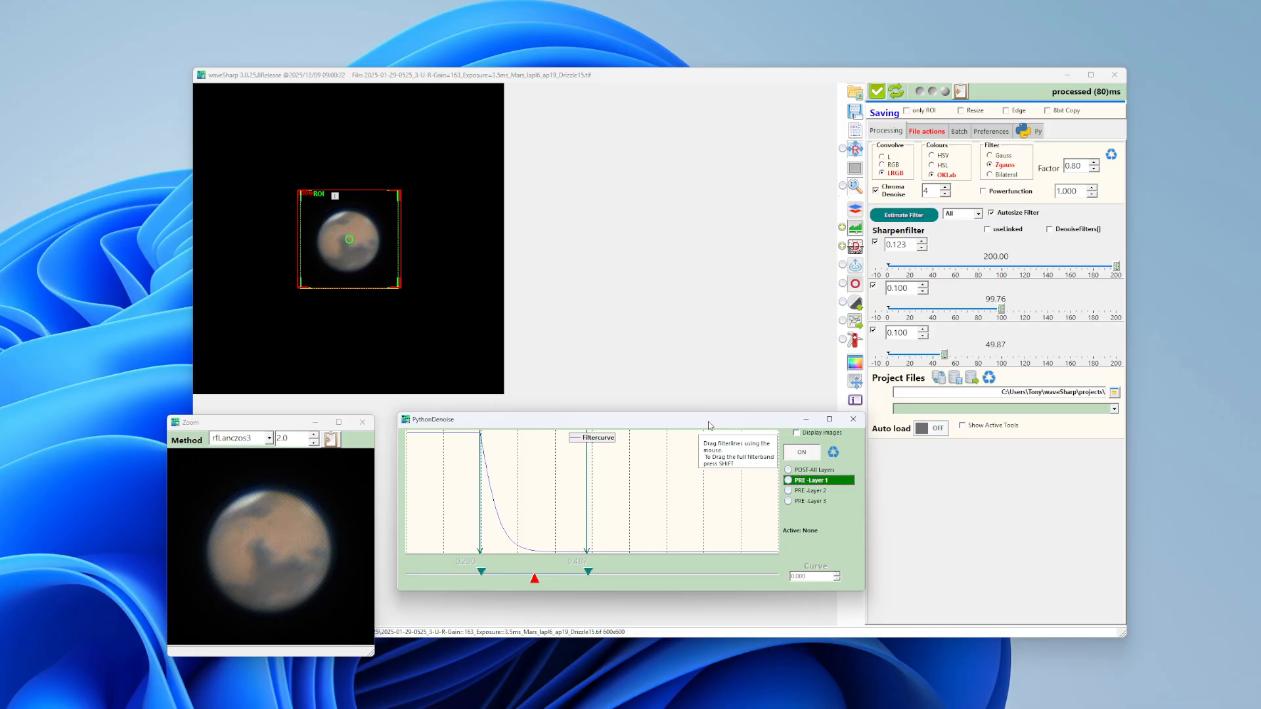
{"action": "left_click", "coordinate": [808, 470]}
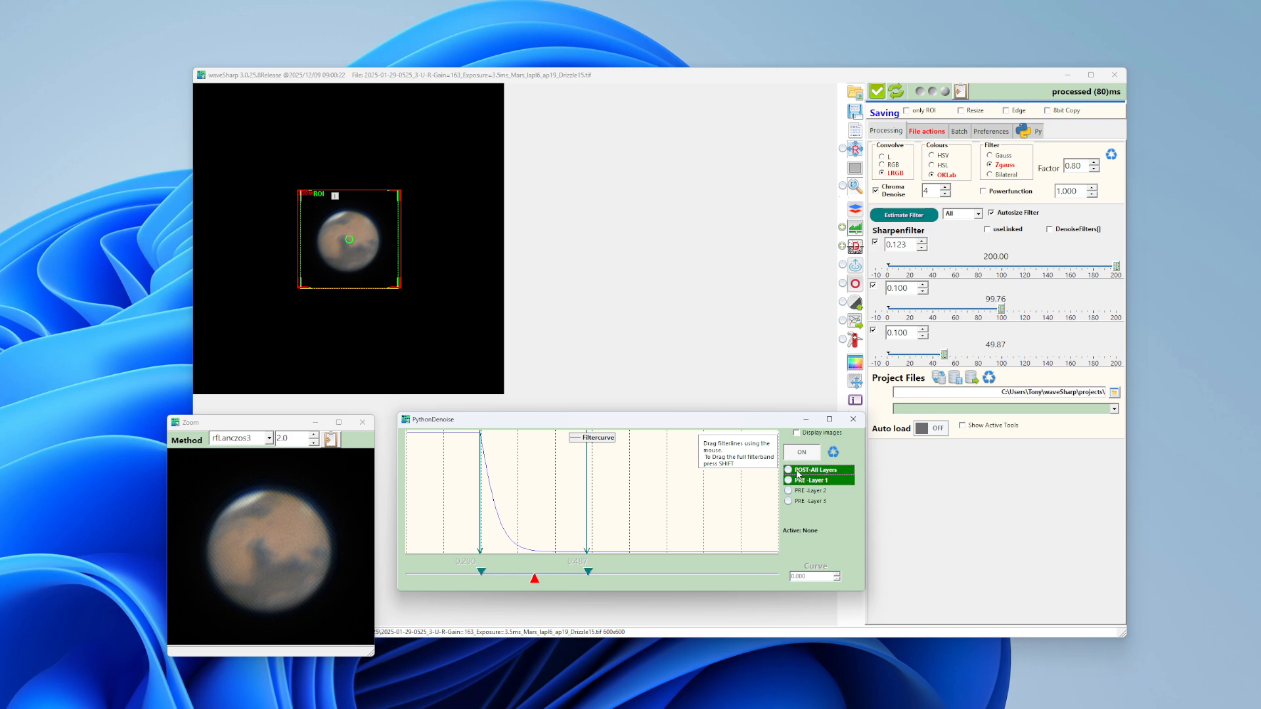
{"action": "left_click", "coordinate": [788, 470]}
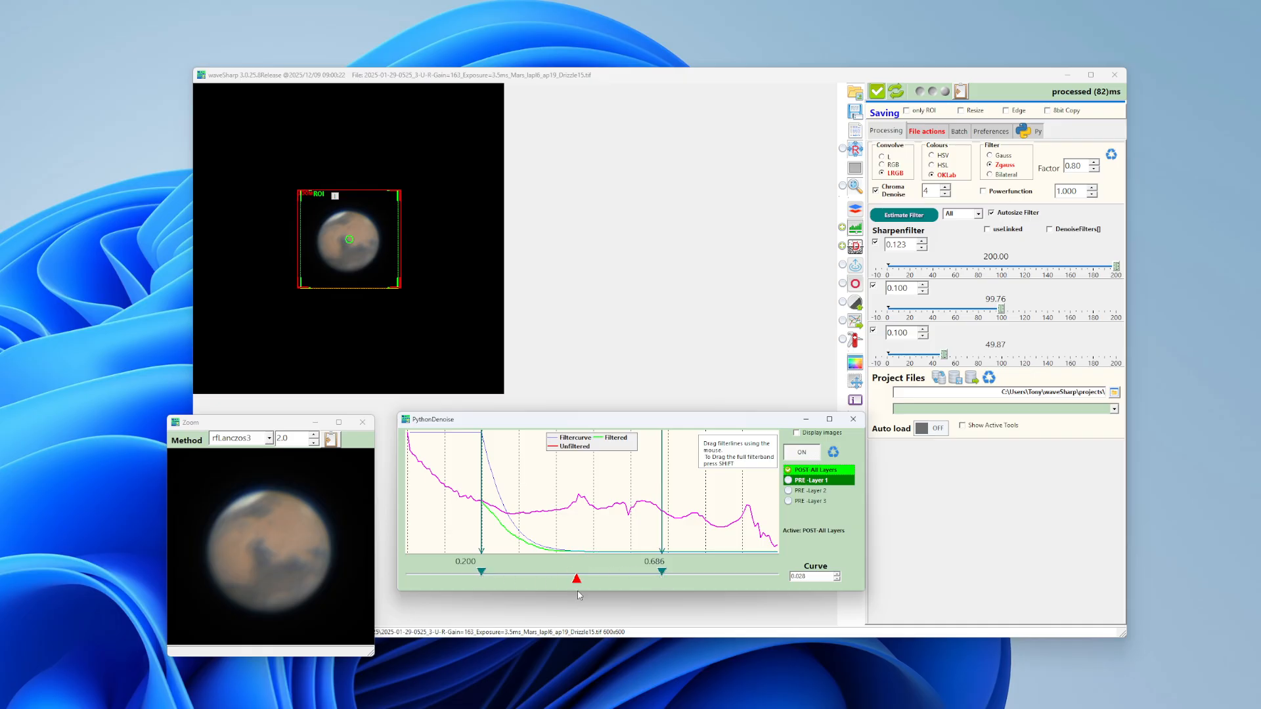
Set the denoise curve to about 0.03 after trying about -0.45, and compare the image with denoising off and on
{"action": "left_click_drag", "start_coordinate": [576, 579], "coordinate": [489, 580]}
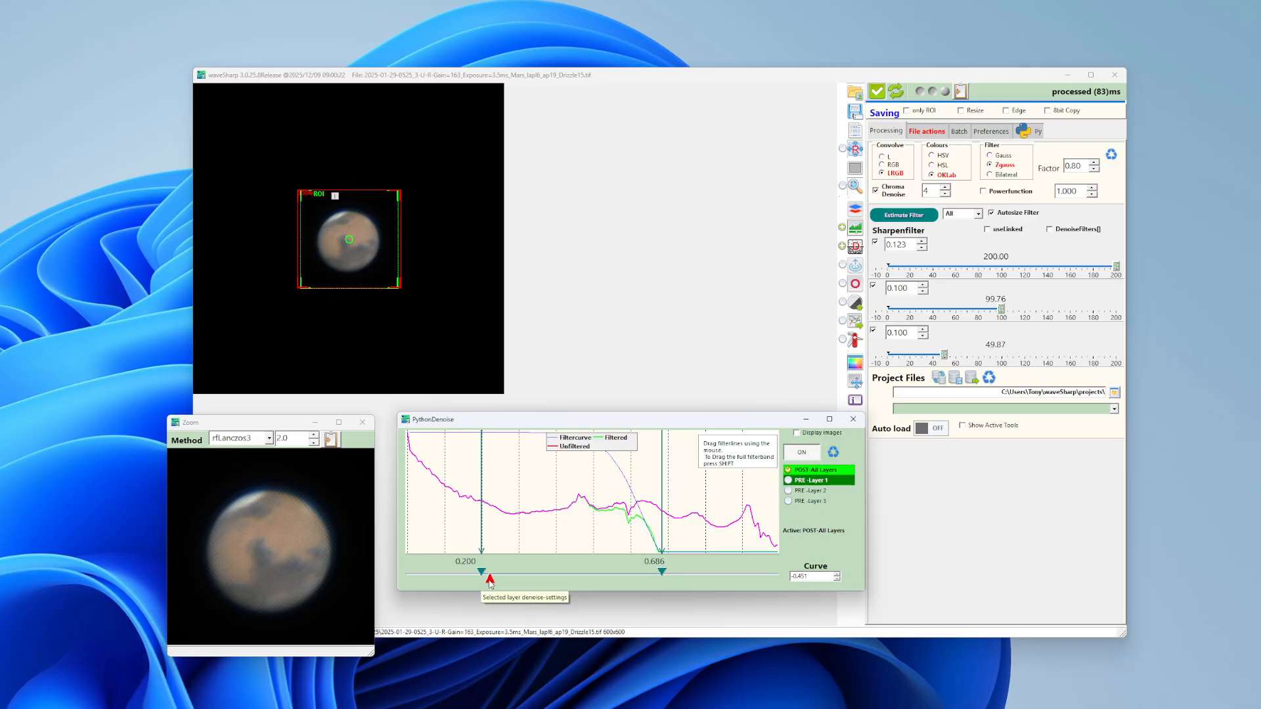
{"action": "mouse_move", "coordinate": [491, 581]}
{"action": "left_mouse_down"}
{"action": "mouse_move", "coordinate": [655, 581]}
{"action": "mouse_move", "coordinate": [577, 584]}
{"action": "left_mouse_up"}
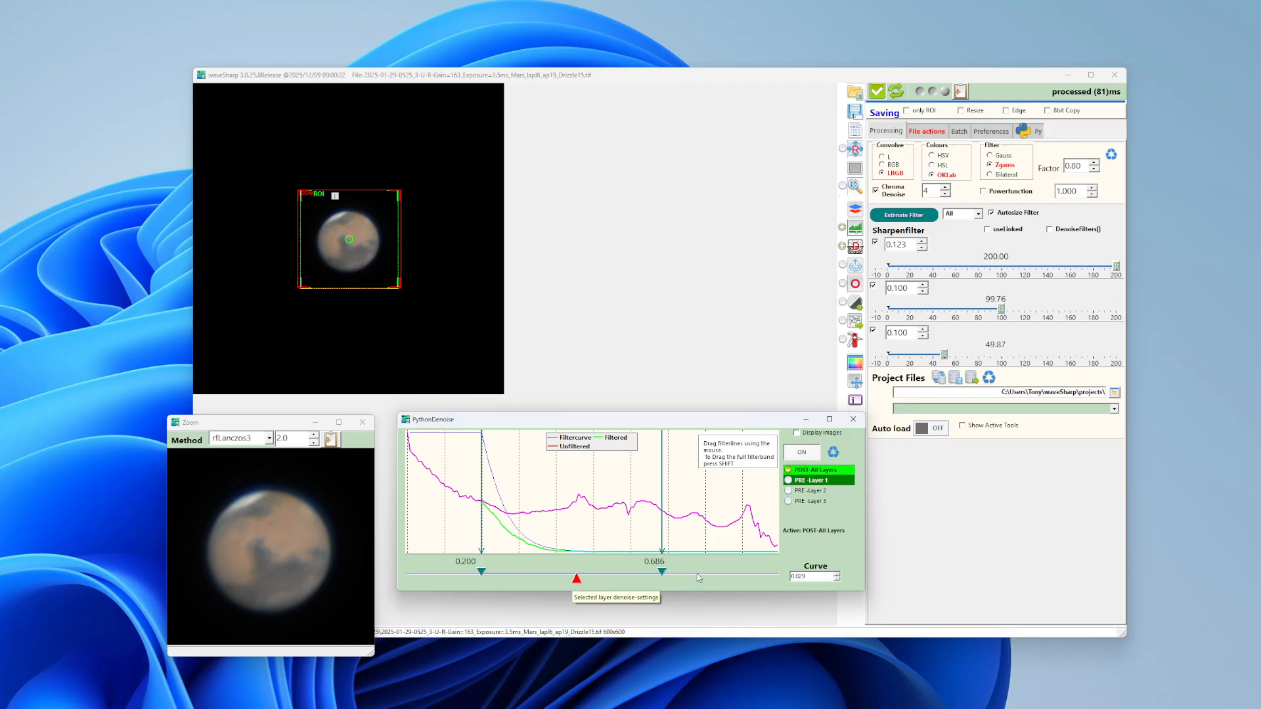
{"action": "left_click", "coordinate": [801, 454]}
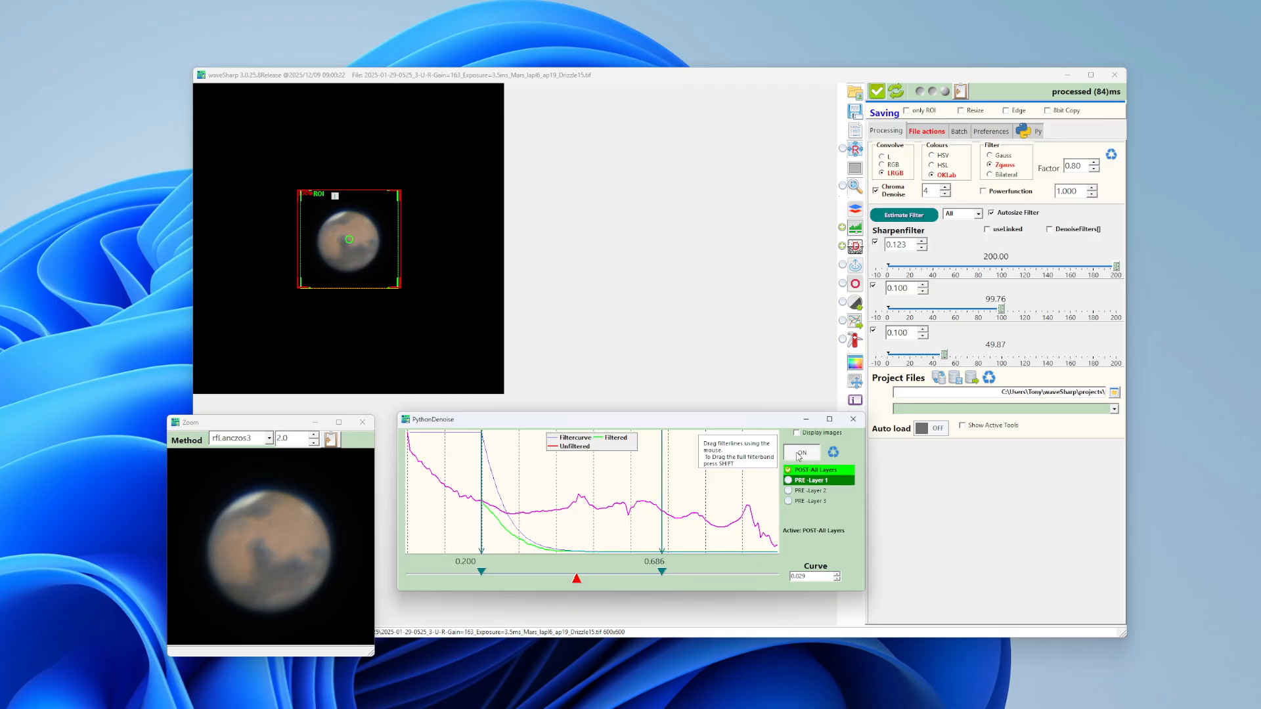
{"action": "left_click", "coordinate": [799, 456]}
{"action": "left_click", "coordinate": [806, 420]}
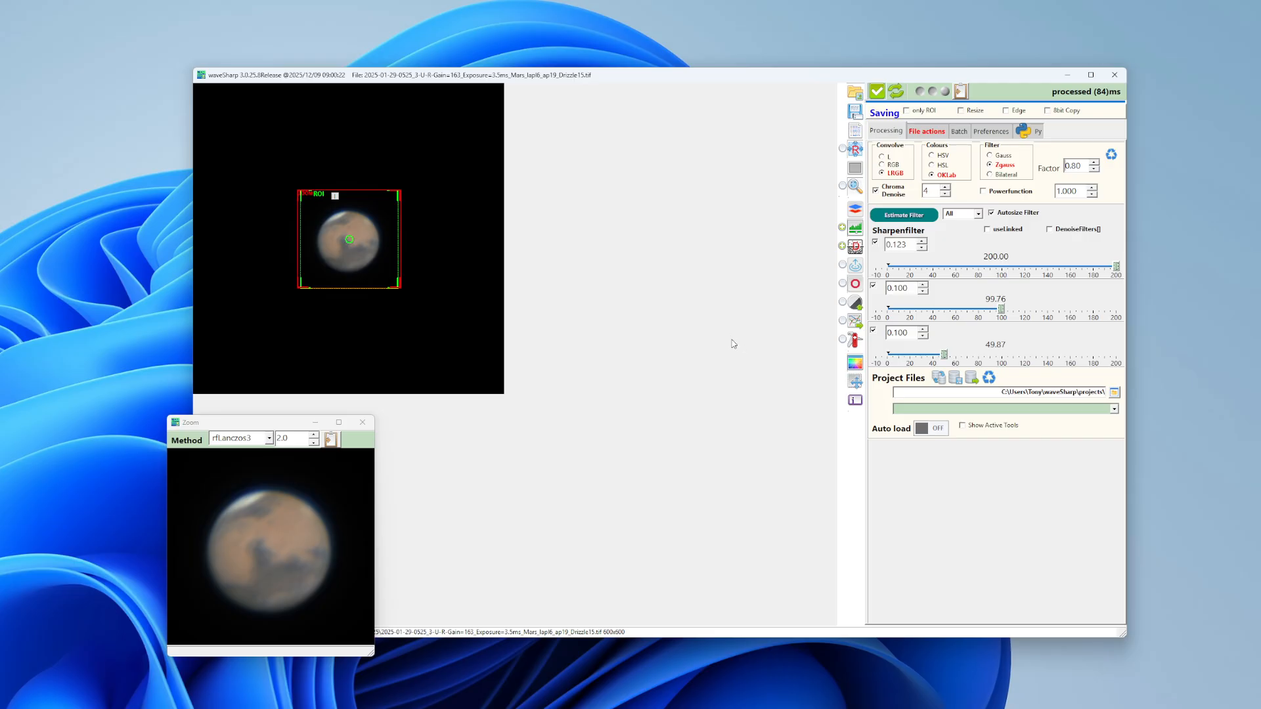
Activate the Curves tool and apply the Linear preset to the manual curve
{"action": "left_click", "coordinate": [854, 321]}
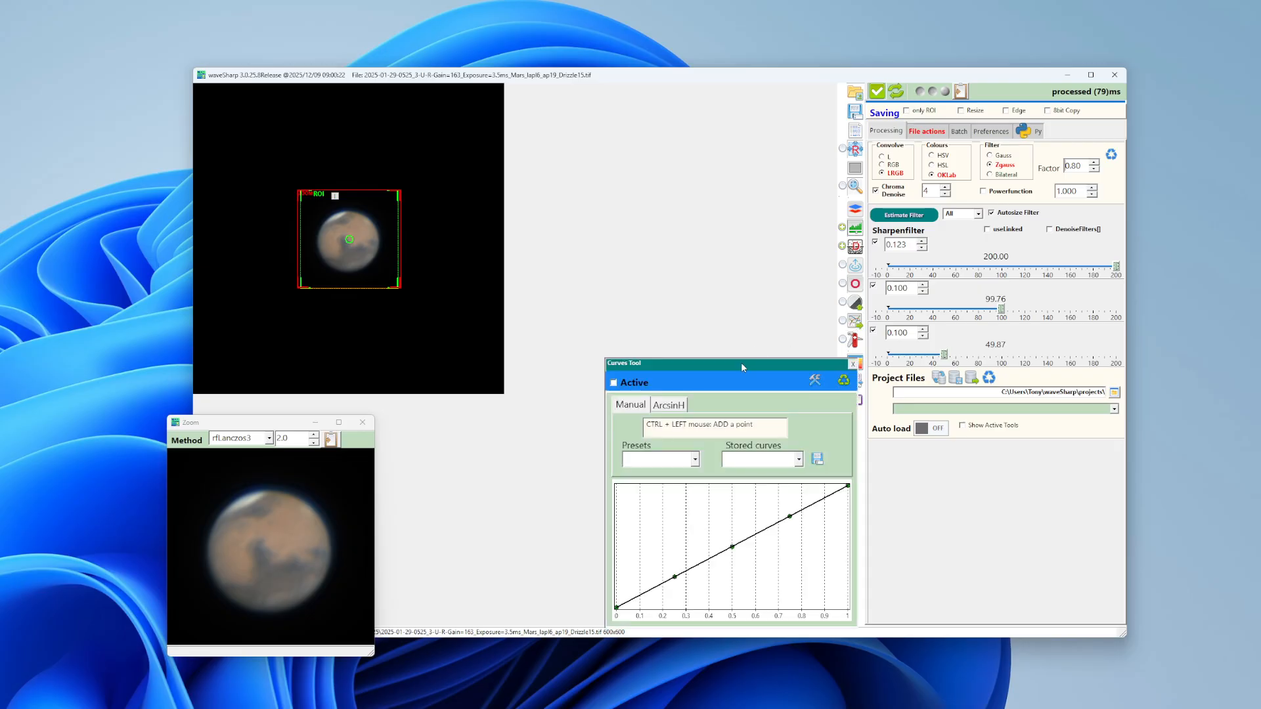
{"action": "left_click_drag", "start_coordinate": [742, 359], "coordinate": [684, 221]}
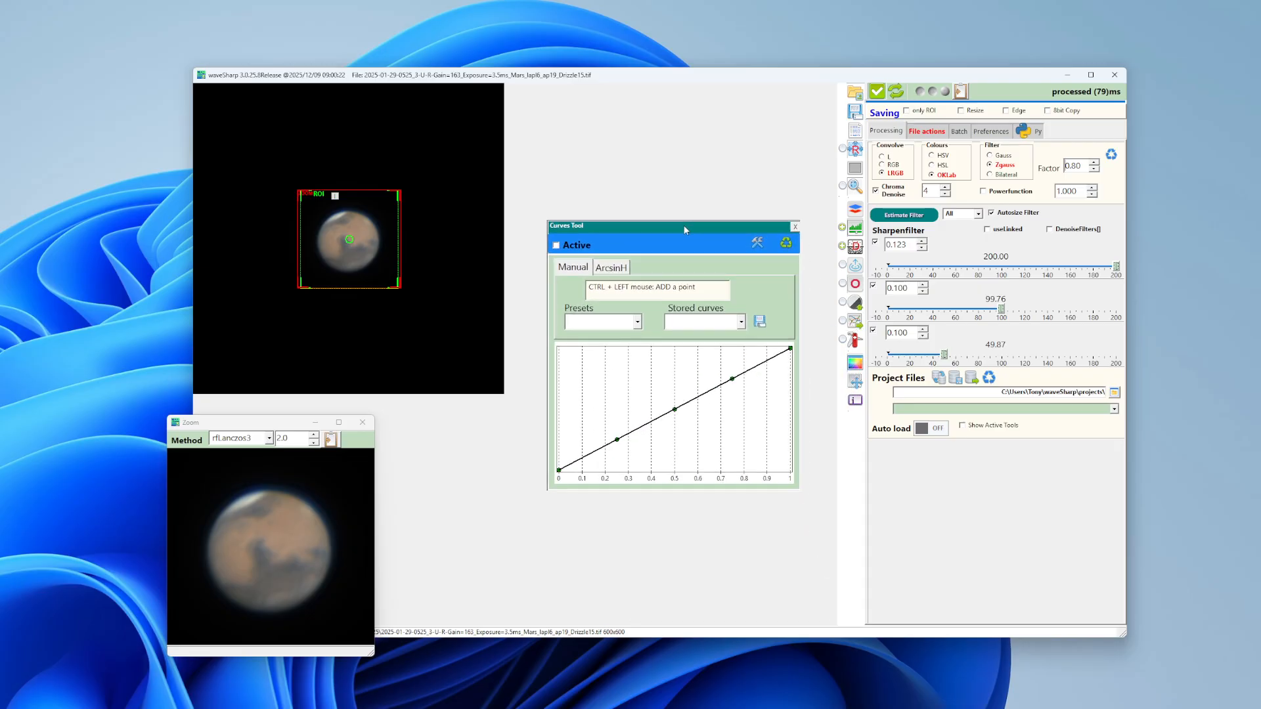
{"action": "left_click", "coordinate": [556, 245]}
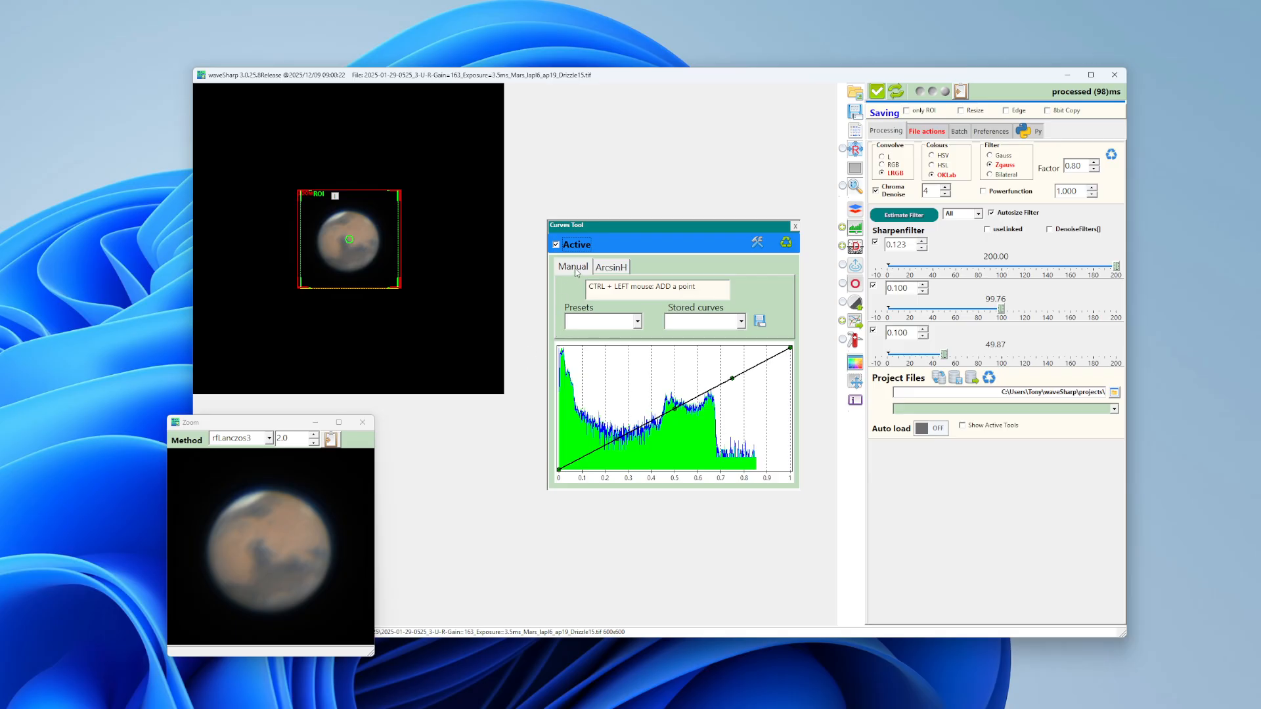
{"action": "left_click", "coordinate": [637, 321]}
{"action": "left_click", "coordinate": [594, 338]}
Shape the curve into a slight S by lowering the point near 0.25 and raising the one near 0.75, and close the tool
{"action": "left_click", "coordinate": [617, 445], "text": "ctrl"}
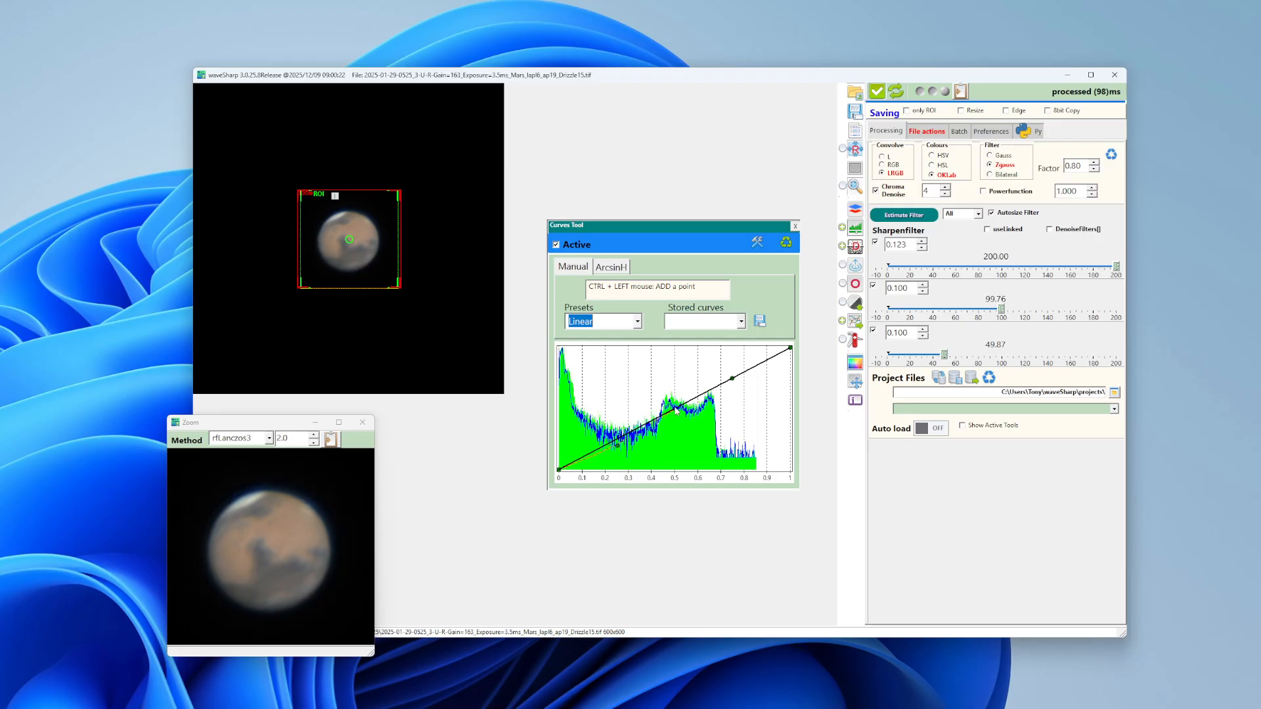
{"action": "left_click_drag", "start_coordinate": [675, 408], "coordinate": [733, 375]}
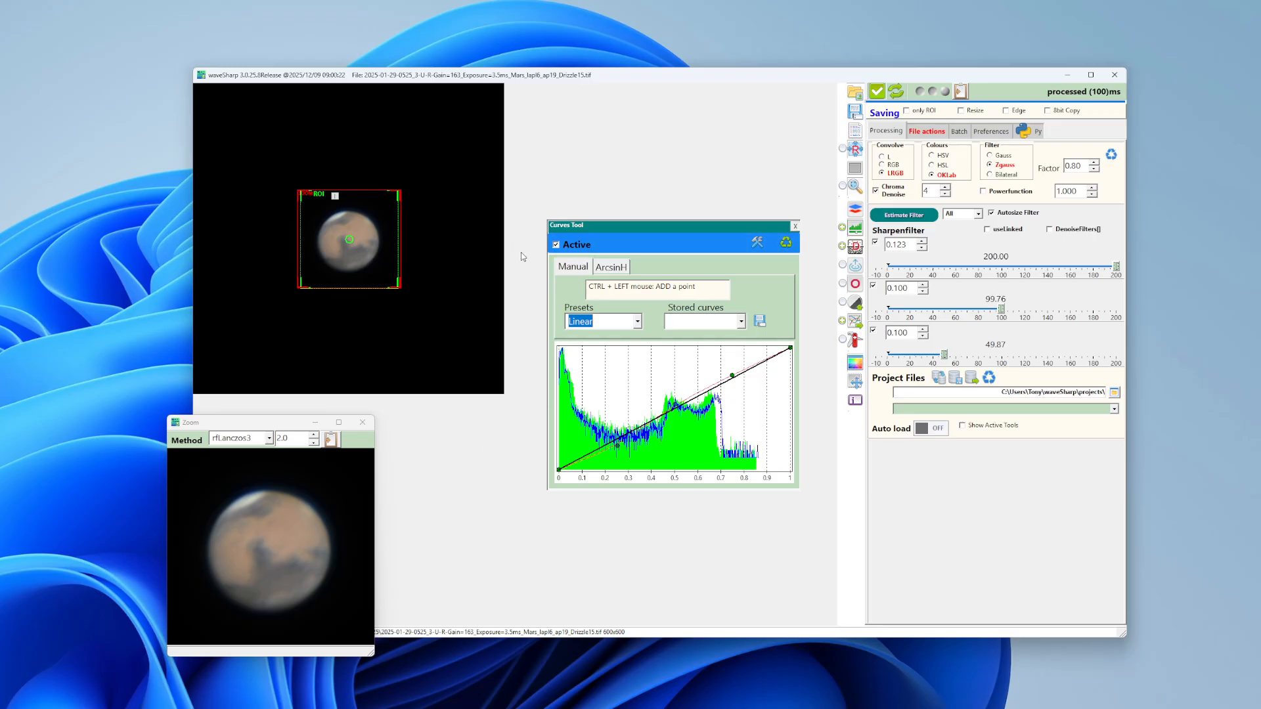
{"action": "left_click", "coordinate": [794, 227]}
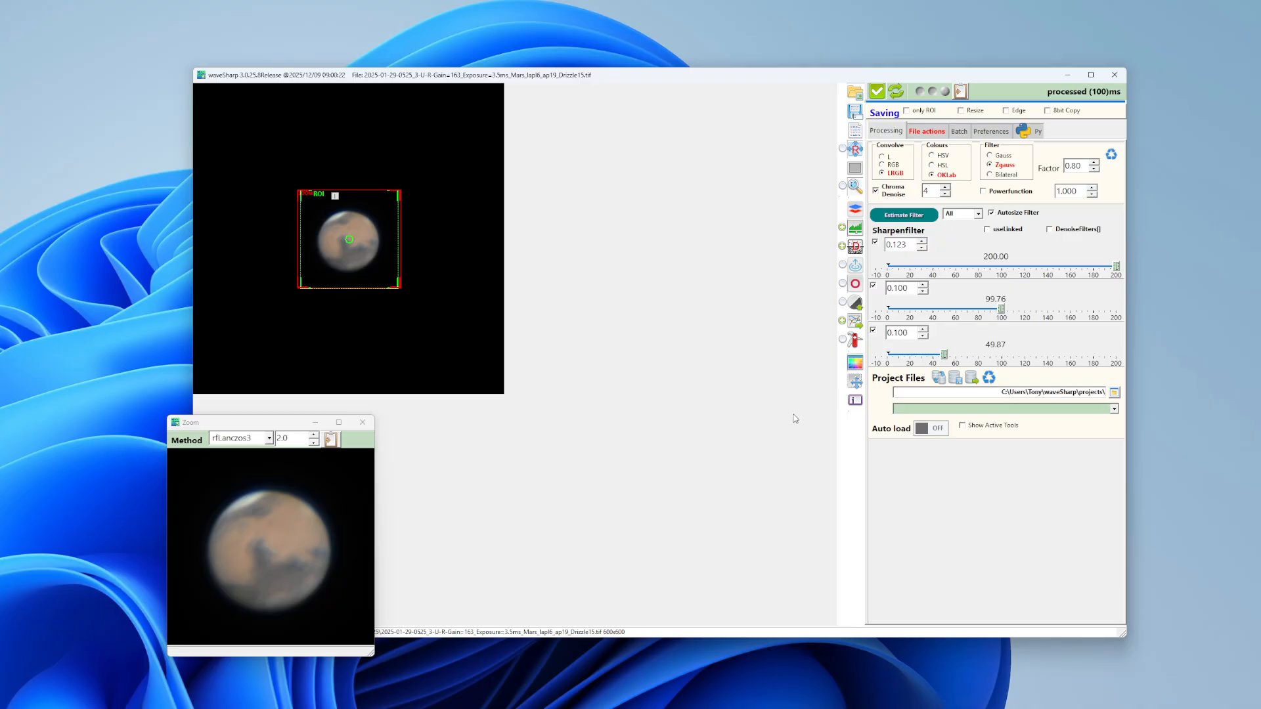
Activate the Options tool and enable Con's deCONvolve with a strength of 12
{"action": "left_click", "coordinate": [853, 341]}
{"action": "left_click_drag", "start_coordinate": [687, 118], "coordinate": [627, 130]}
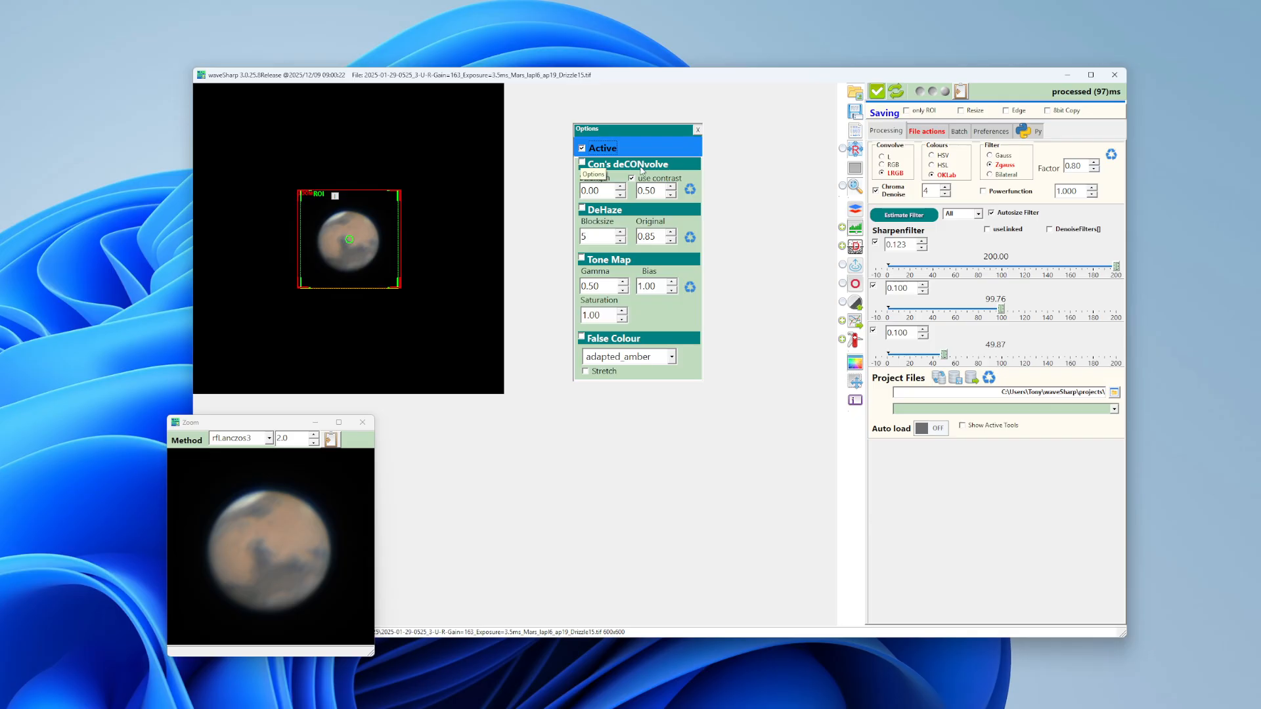
{"action": "left_click", "coordinate": [582, 164]}
{"action": "scroll", "coordinate": [603, 190], "scroll_direction": "up", "scroll_amount": 1}
{"action": "key", "text": "BackSpace"}
{"action": "type", "text": "4"}
{"action": "scroll", "coordinate": [602, 190], "scroll_direction": "up", "scroll_amount": 11}
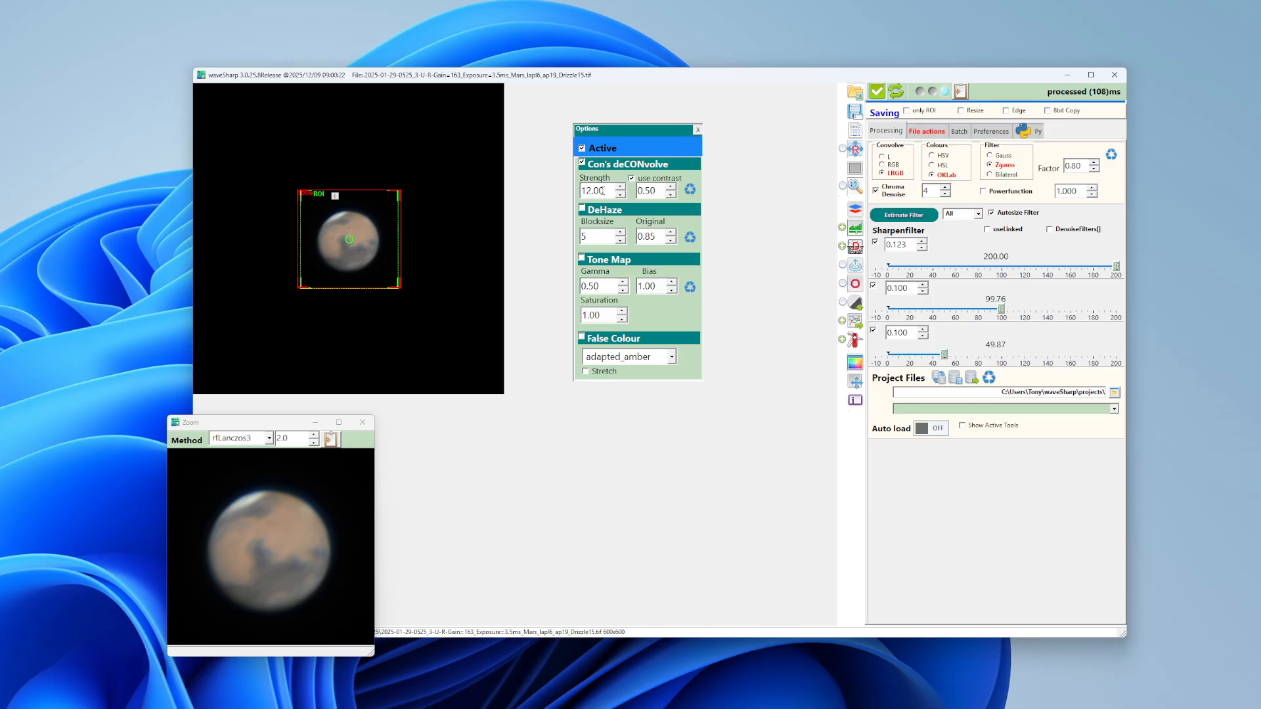
Try a deCONvolve strength of 52 and compare the image with the Options effects off and on
{"action": "scroll", "coordinate": [605, 191], "scroll_direction": "up", "scroll_amount": 16}
{"action": "scroll", "coordinate": [607, 190], "scroll_direction": "up", "scroll_amount": 20}
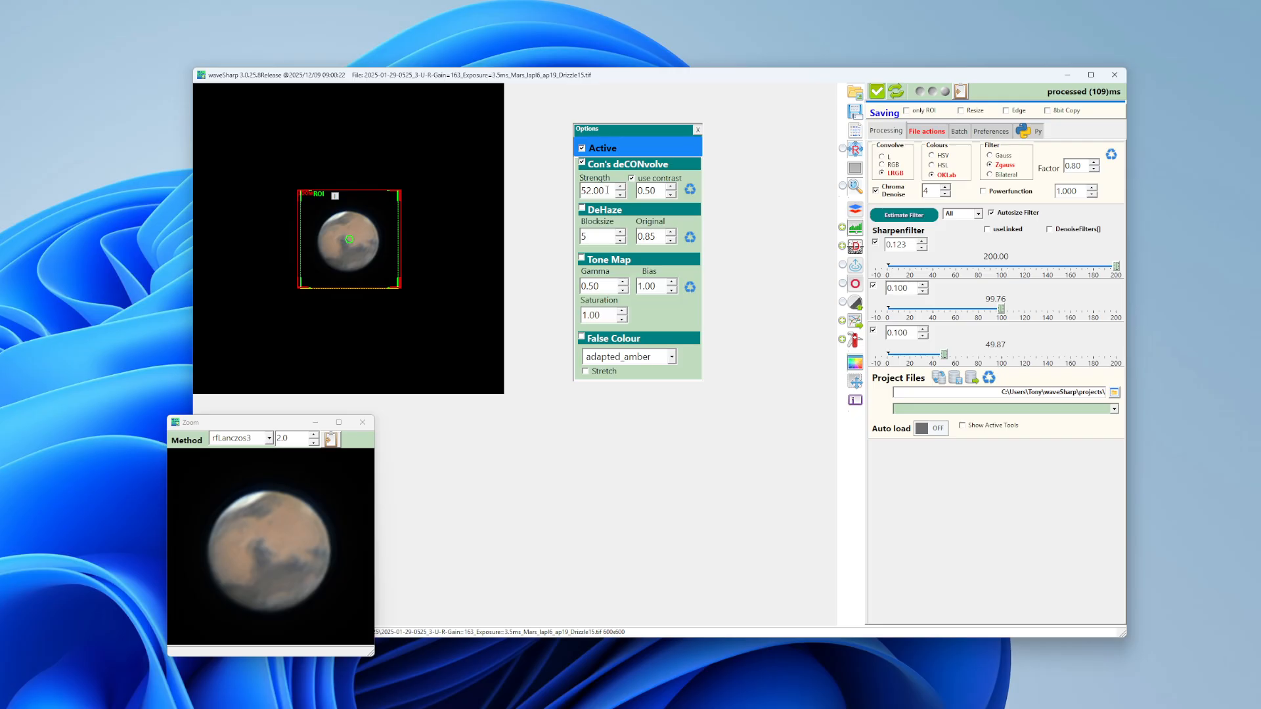
{"action": "left_click", "coordinate": [582, 149]}
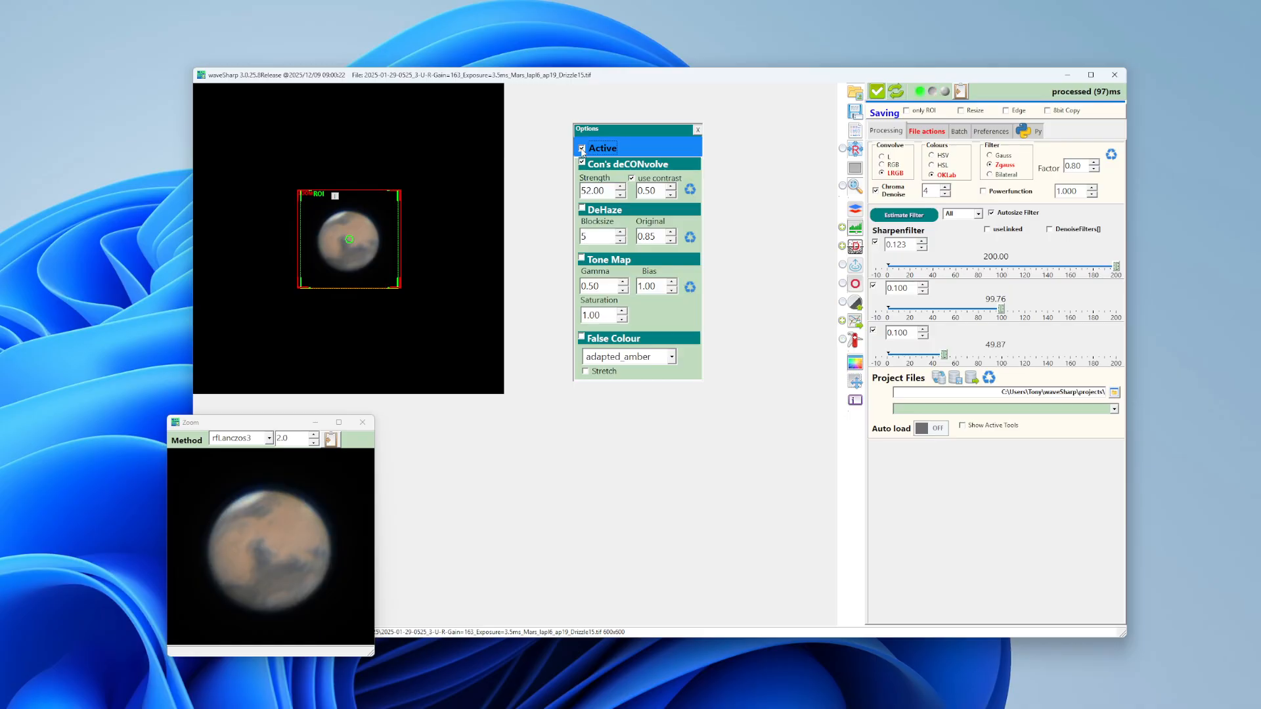
{"action": "left_click", "coordinate": [581, 150]}
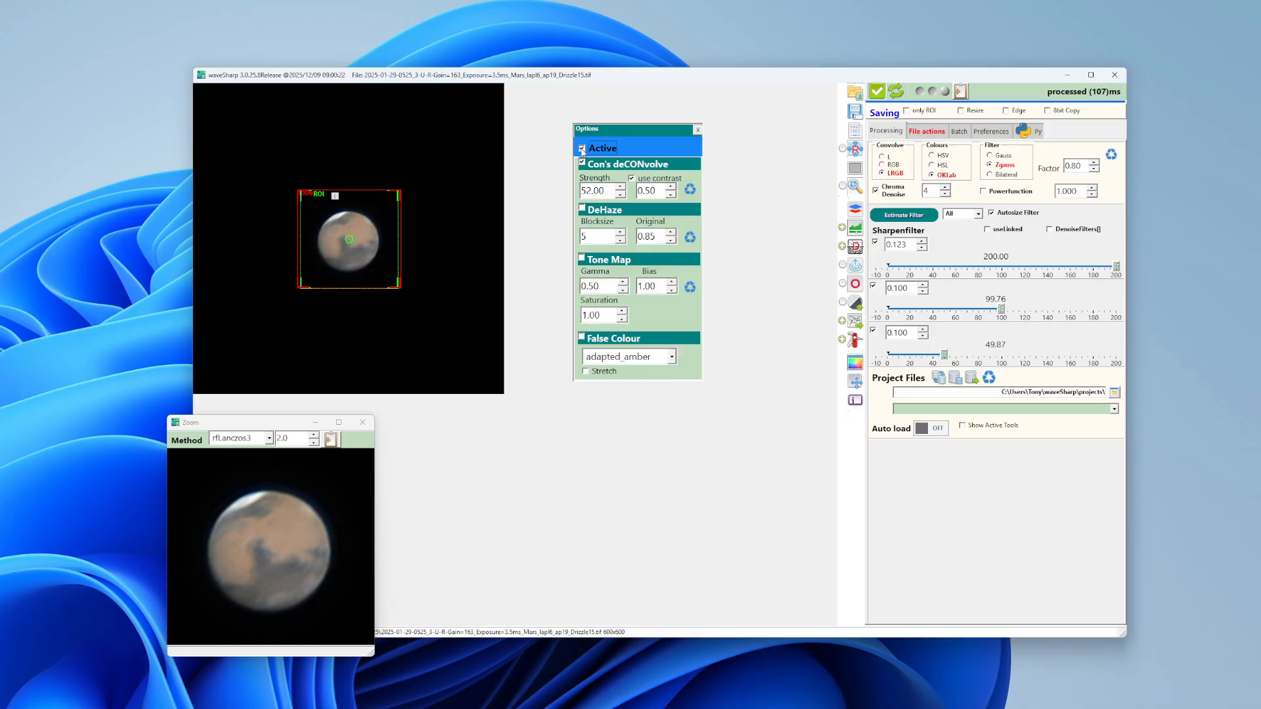
Reduce the Con's deCONvolve strength to 13
{"action": "left_click", "coordinate": [620, 195]}
{"action": "scroll", "coordinate": [608, 192], "scroll_direction": "down", "scroll_amount": 19}
{"action": "scroll", "coordinate": [606, 191], "scroll_direction": "down", "scroll_amount": 1}
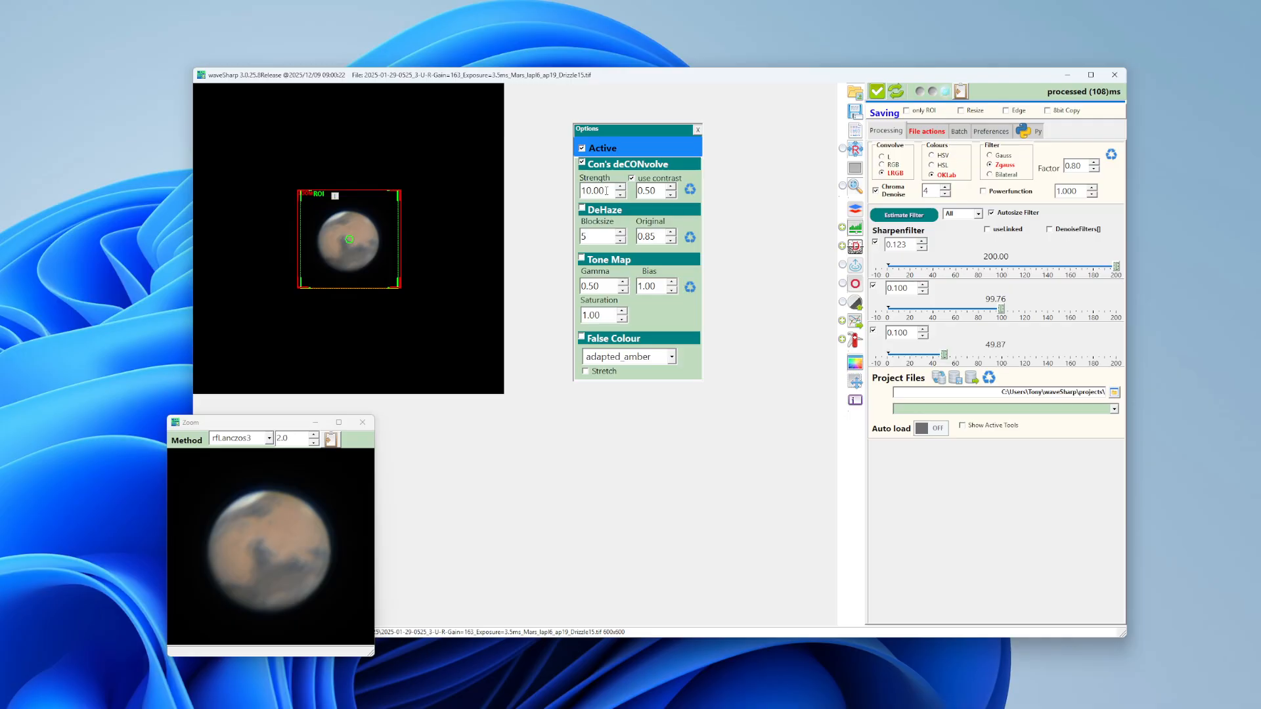
{"action": "scroll", "coordinate": [606, 191], "scroll_direction": "up", "scroll_amount": 1}
Enable DeHaze with the existing block size and original settings, and close the Options tool
{"action": "left_click", "coordinate": [582, 210]}
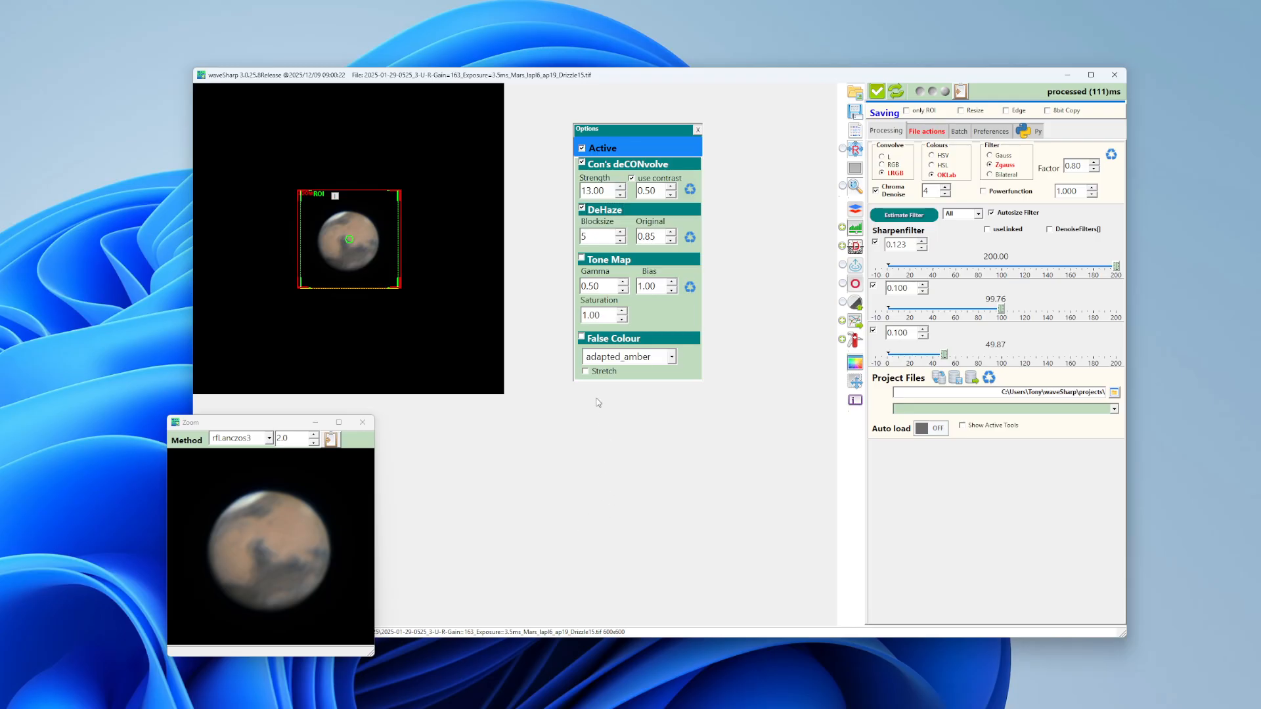
{"action": "left_click", "coordinate": [593, 234]}
{"action": "left_click", "coordinate": [697, 130]}
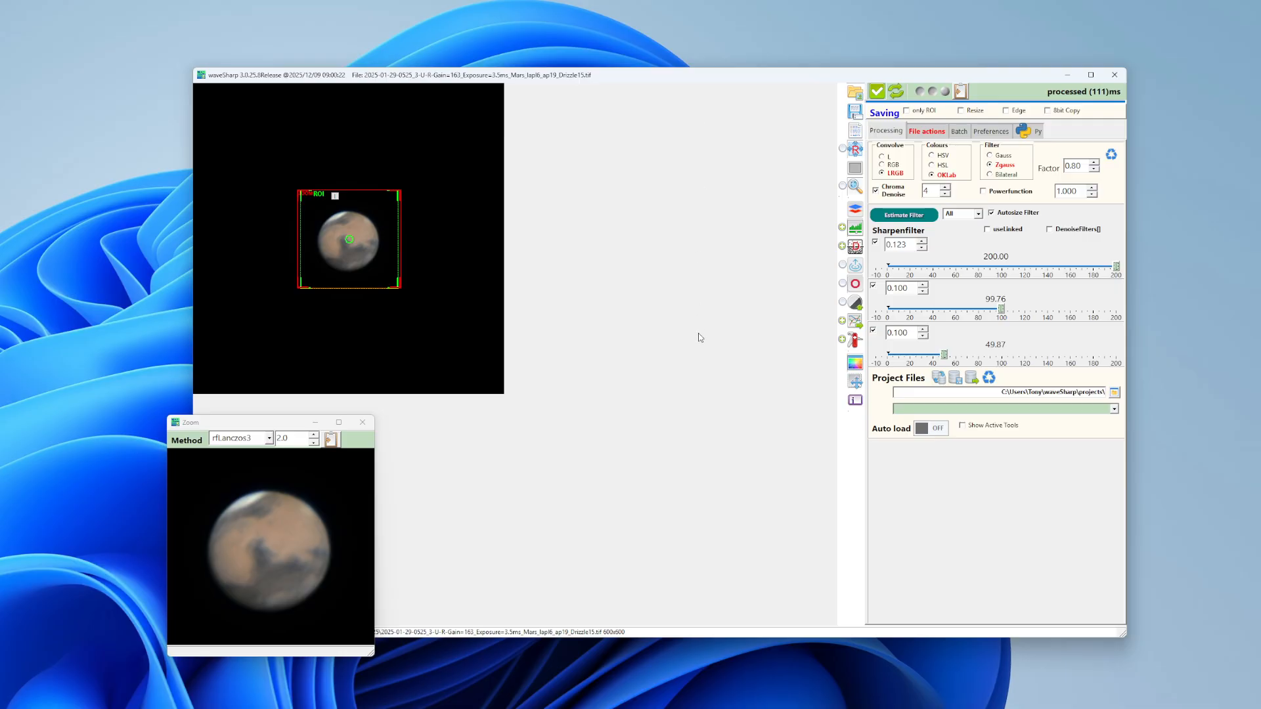